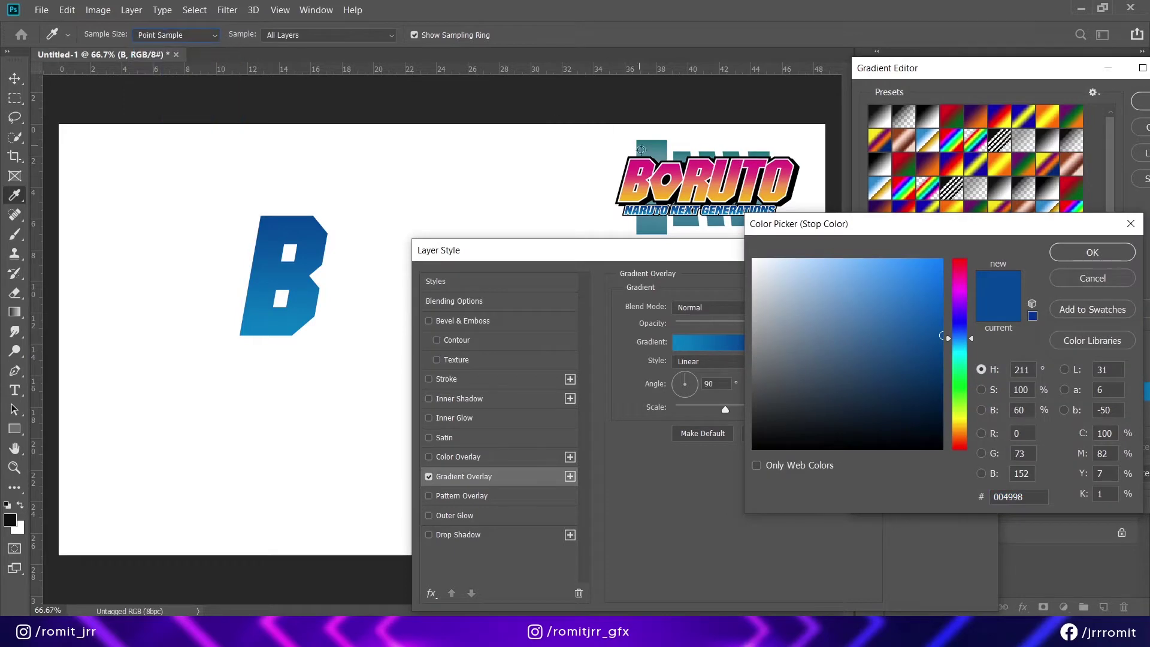
# - Set the gradient overlay's 0% colour stop to pink dd1f83, sampled from the top of the B in the Boruto logo
pyautogui.click(634, 165)
pyautogui.press('Return')
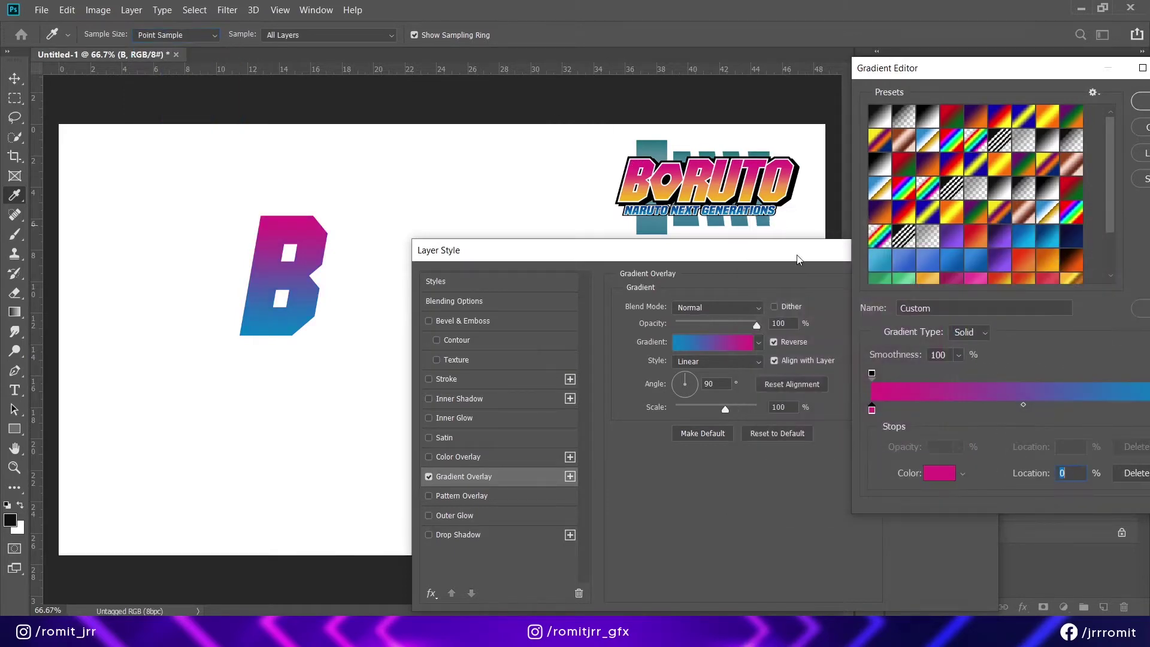
pyautogui.moveTo(1011, 69); pyautogui.dragTo(341, 82)
pyautogui.doubleClick(202, 423)
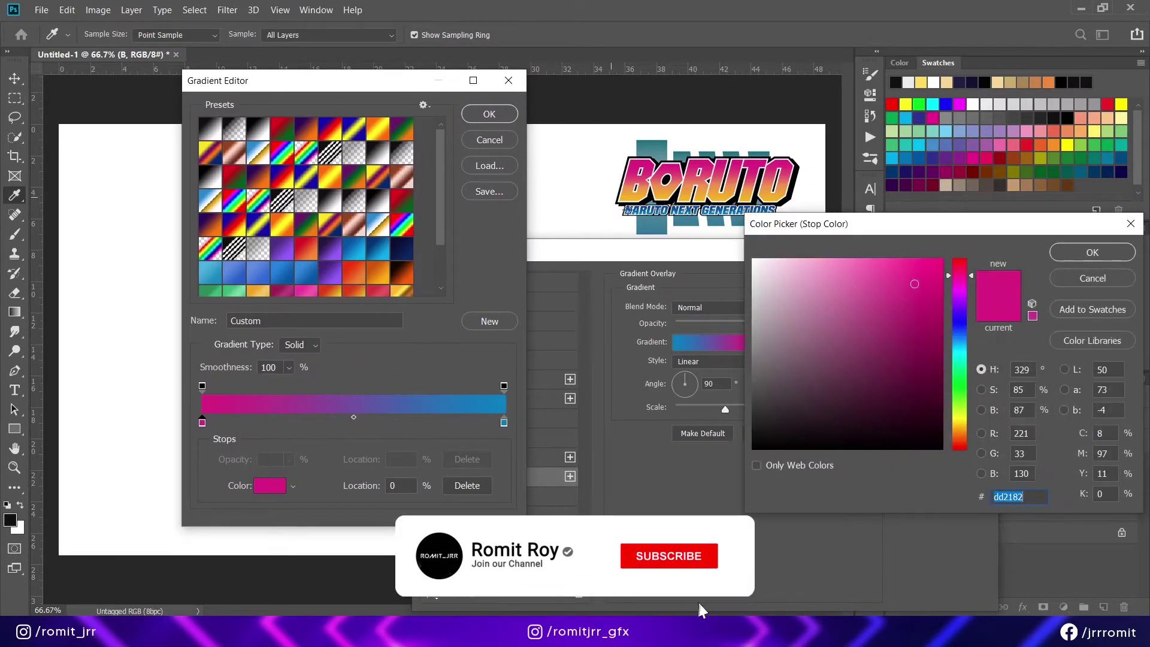
pyautogui.scroll(2, 557, 192)
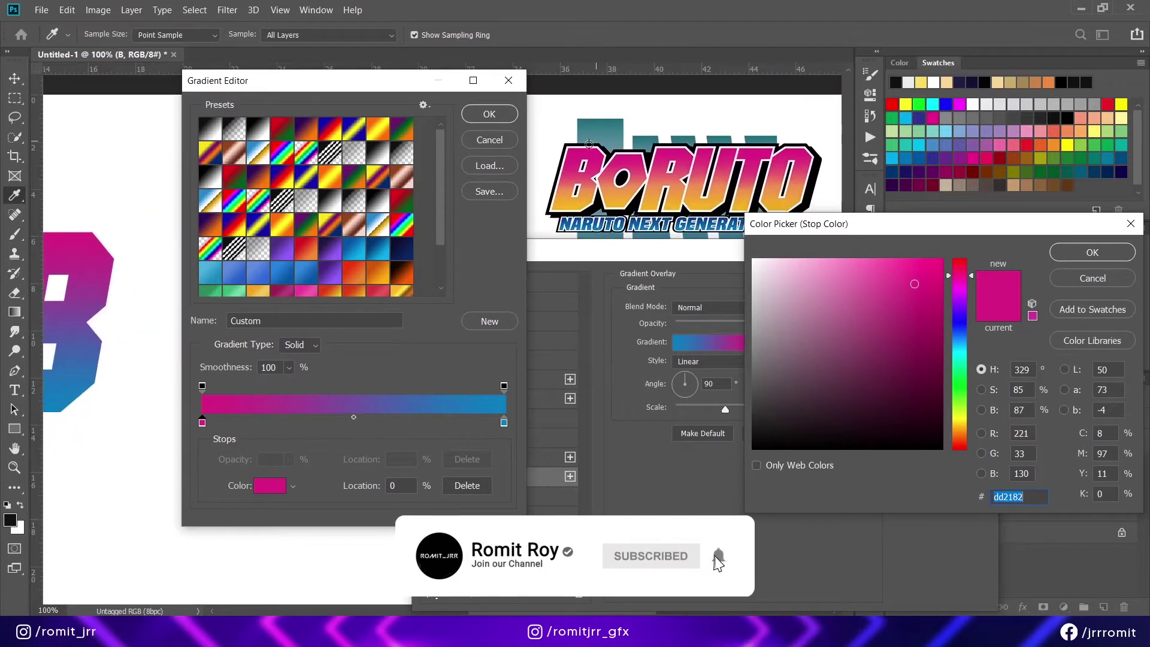
pyautogui.click(571, 154)
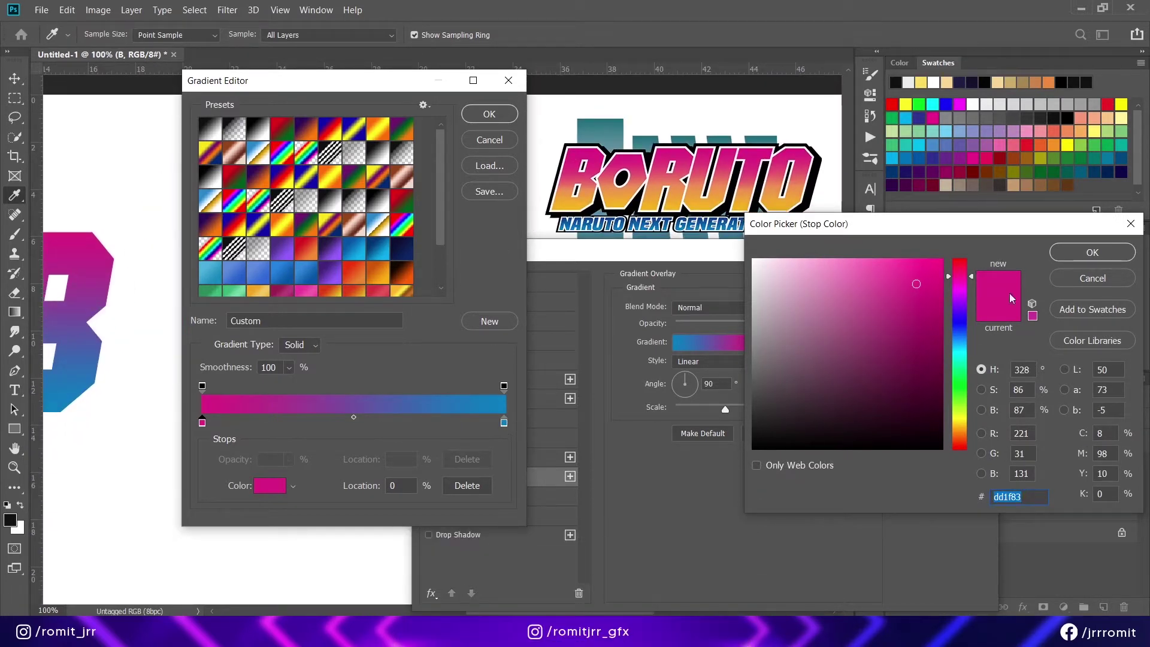
pyautogui.click(1133, 252)
# - Set the gradient's 100% colour stop to orange f6ad00, sampled from the lower part of the logo lettering
pyautogui.moveTo(503, 423); pyautogui.dragTo(502, 424)
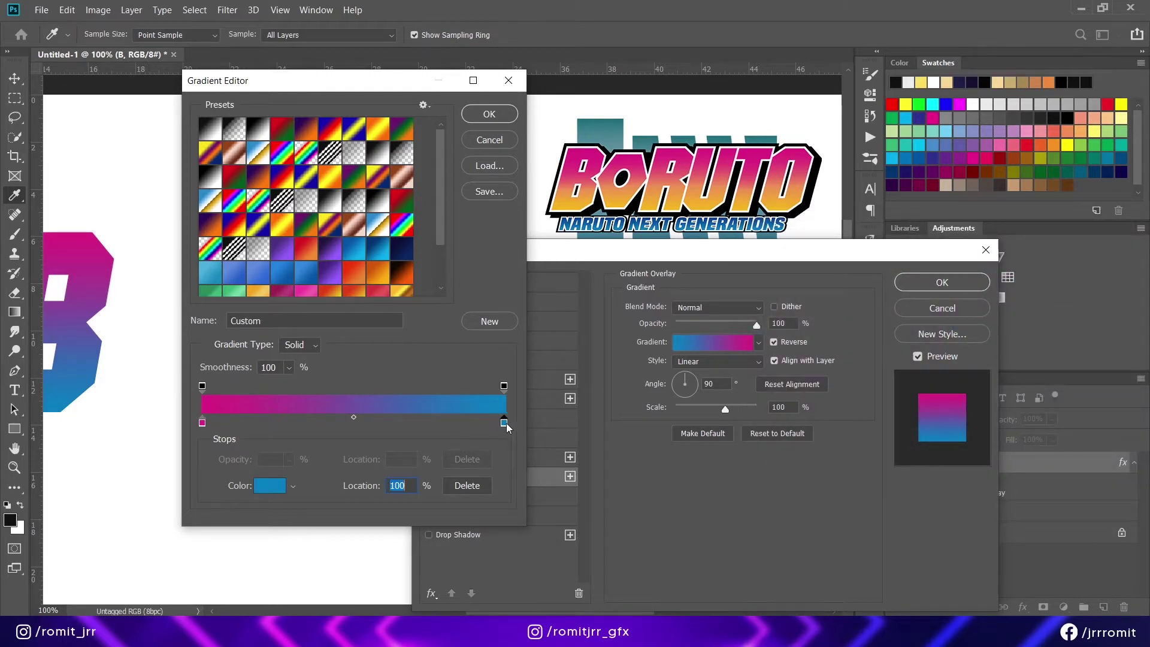
pyautogui.doubleClick(505, 423)
pyautogui.click(556, 210)
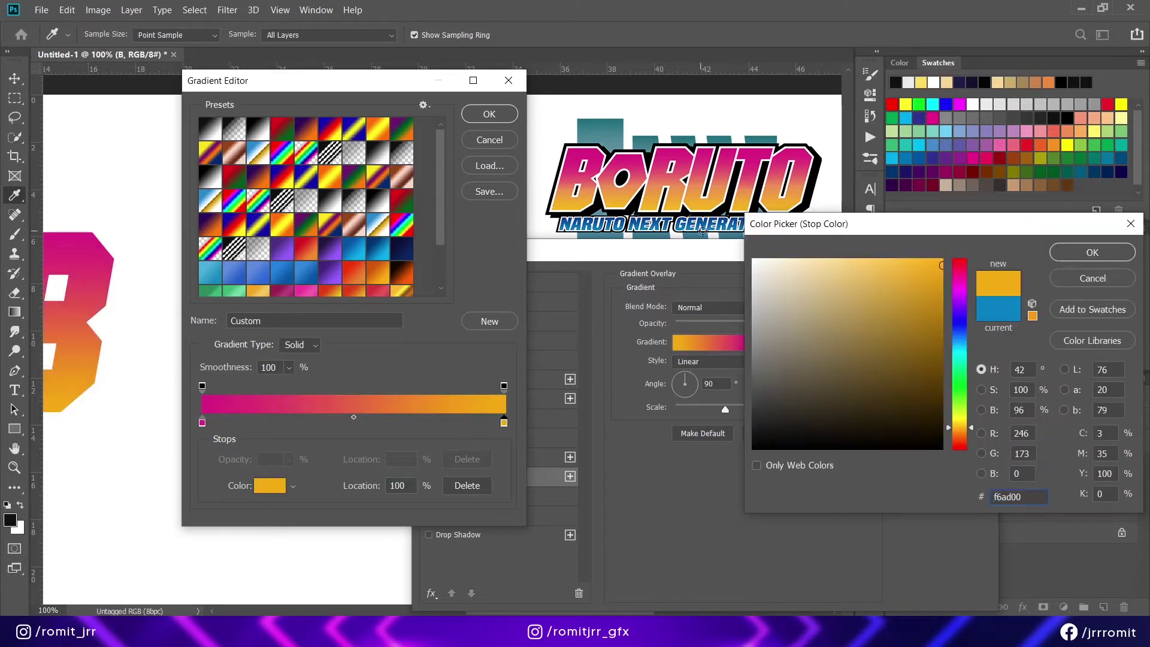
pyautogui.click(1092, 253)
# - Save the pink-to-orange gradient as a new preset and apply the gradient overlay to the B
pyautogui.click(489, 322)
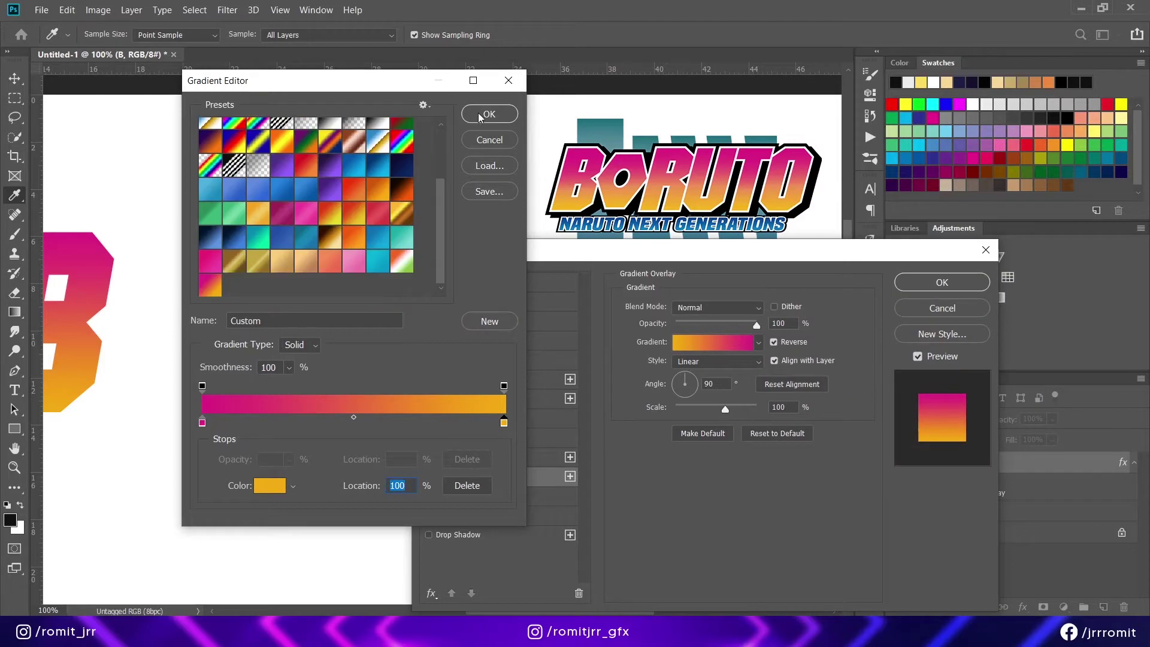
pyautogui.click(490, 114)
pyautogui.click(942, 282)
# - Move the large letter B slightly down and to the left on the canvas
pyautogui.moveTo(644, 611); pyautogui.dragTo(537, 615)
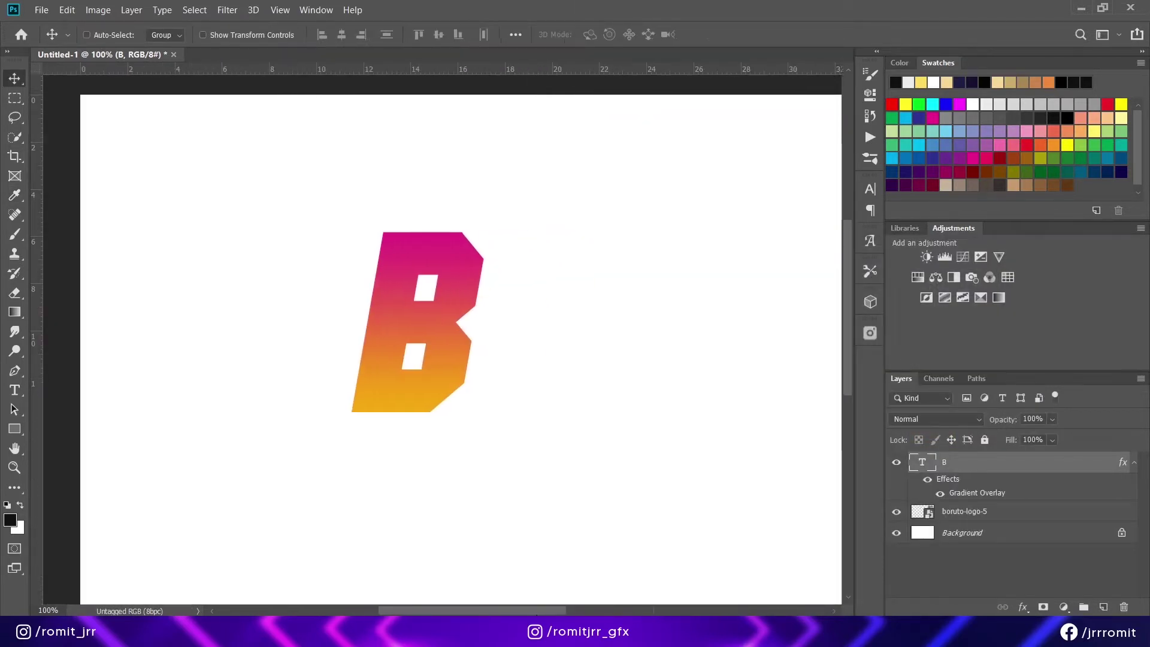
pyautogui.scroll(-2, 620, 453)
pyautogui.hotkey('ctrl', '-')
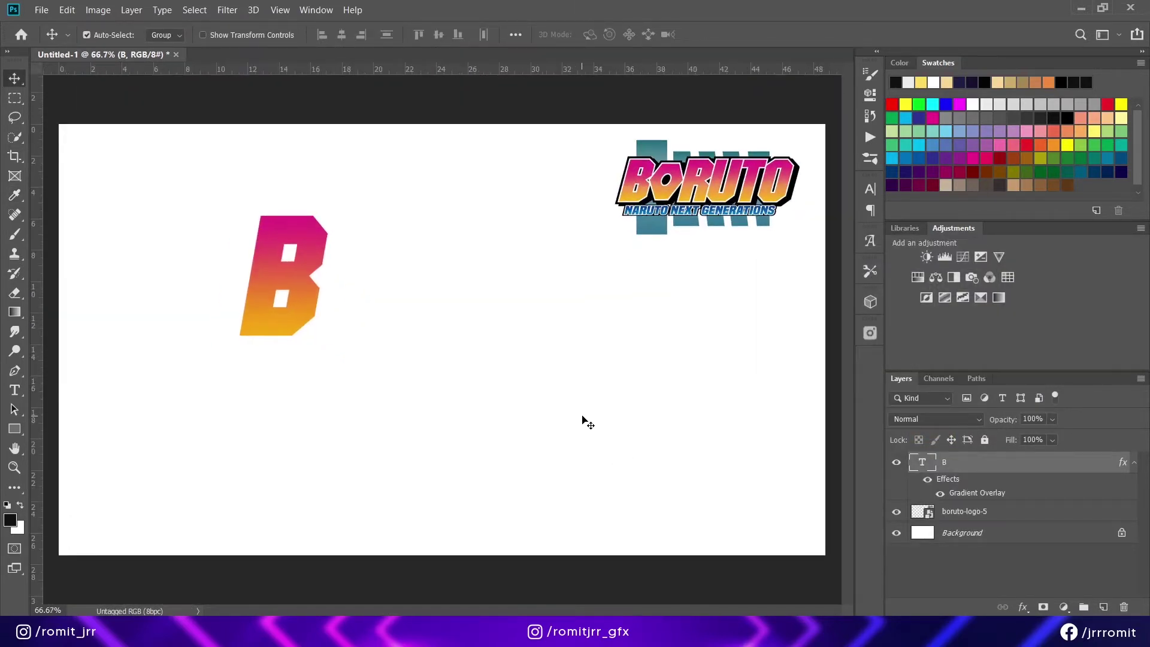
pyautogui.moveTo(259, 279); pyautogui.dragTo(226, 319)
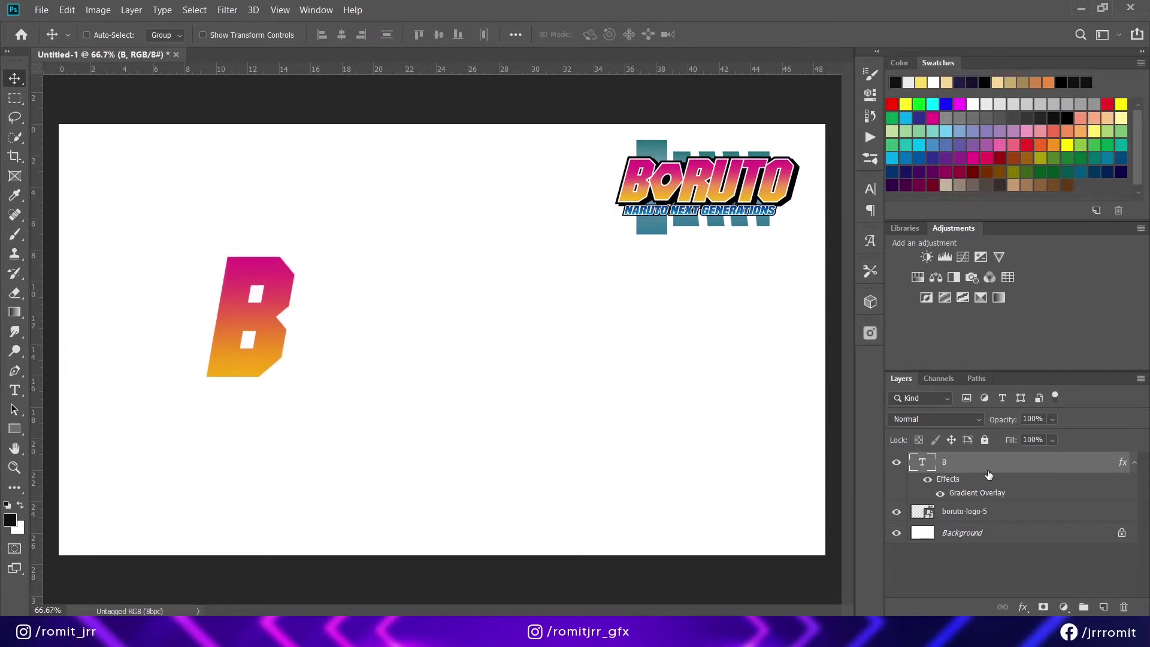
# - Add a dark grey Solid Color fill layer and place it beneath the boruto-logo-5 layer
pyautogui.click(976, 514)
pyautogui.click(1064, 607)
pyautogui.click(1055, 346)
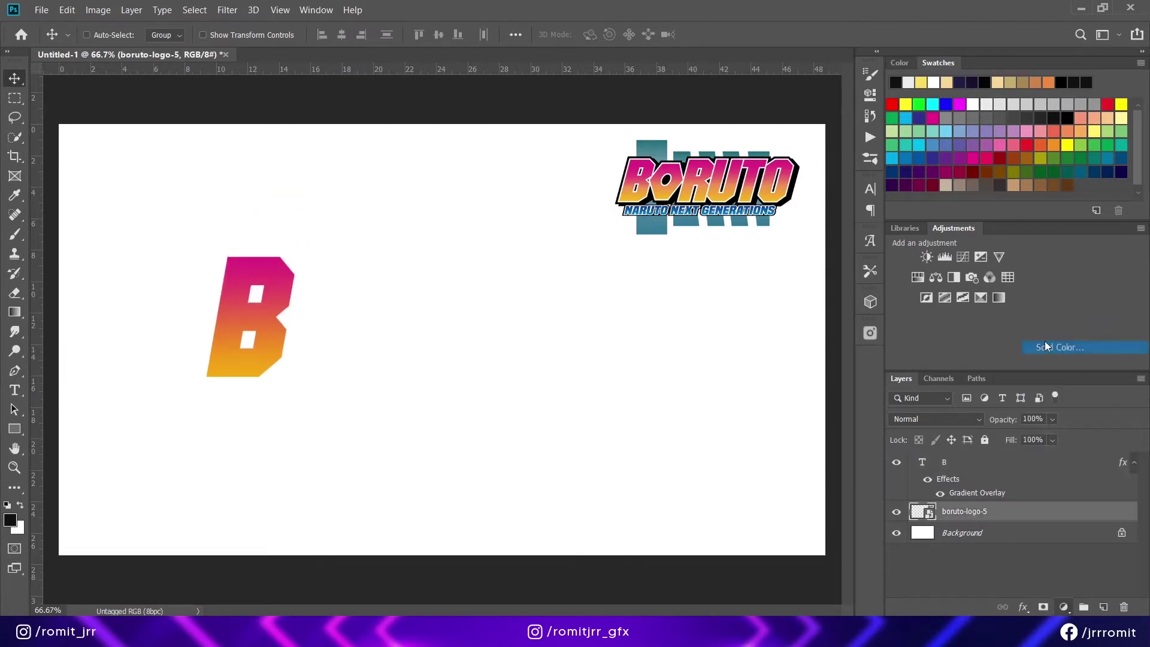
pyautogui.click(999, 116)
pyautogui.click(1092, 252)
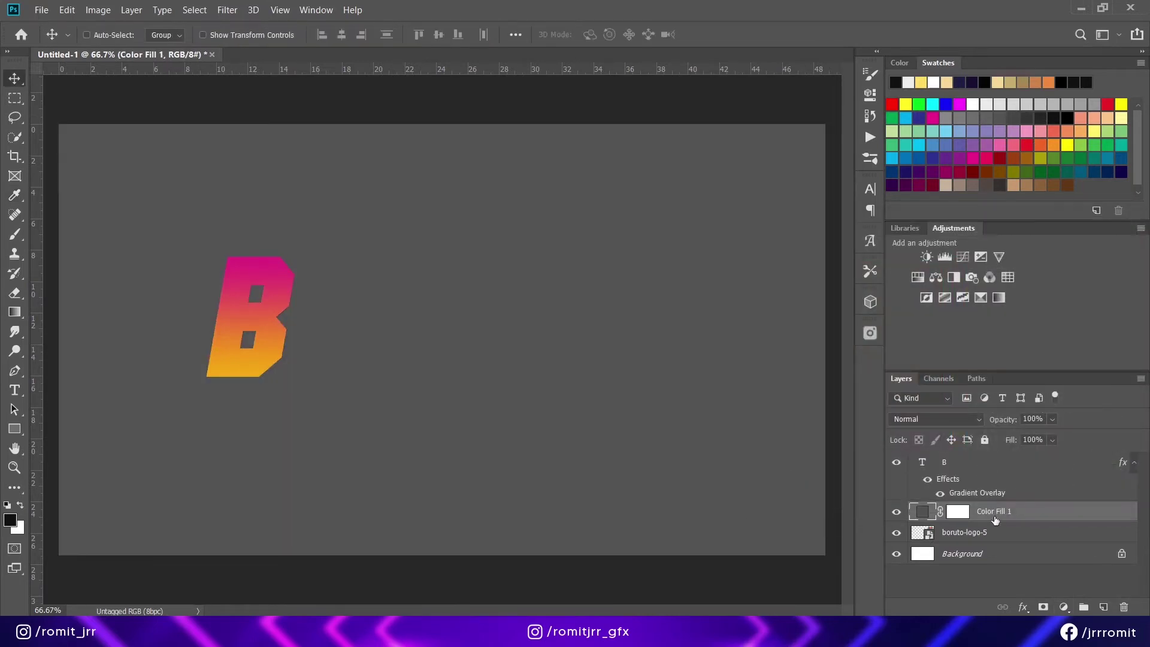
pyautogui.moveTo(988, 513); pyautogui.dragTo(989, 528)
# - Add a white 8 px outside stroke to the B text layer
pyautogui.click(960, 463)
pyautogui.rightClick(960, 463)
pyautogui.click(934, 23)
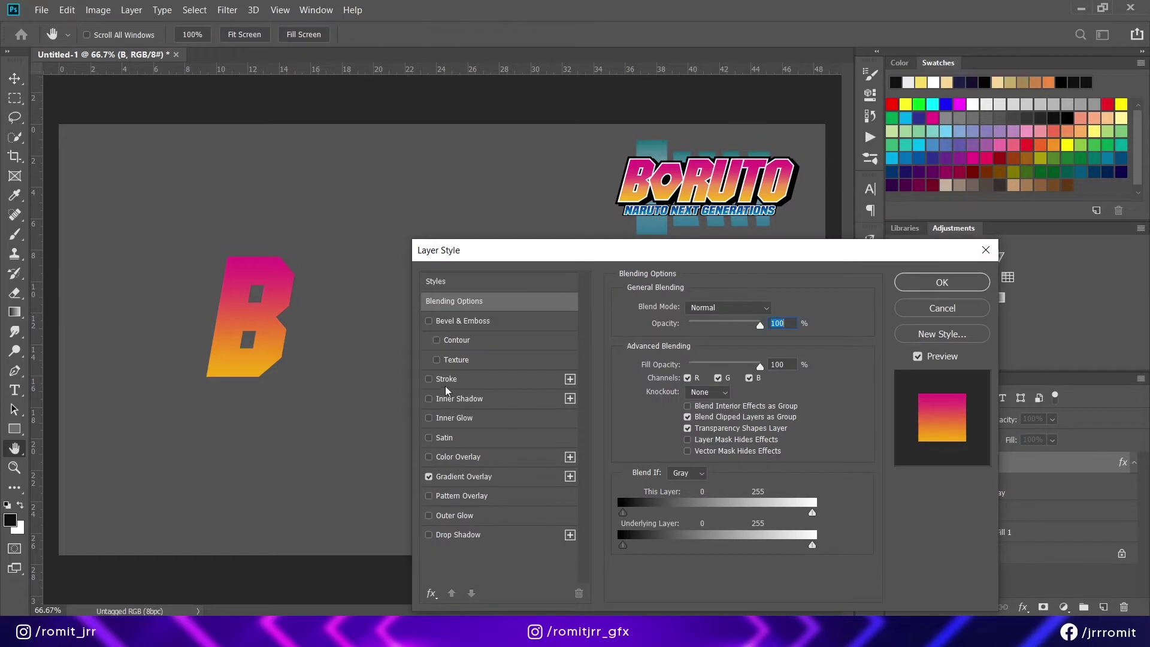
pyautogui.click(452, 380)
pyautogui.doubleClick(768, 305)
pyautogui.write('8')
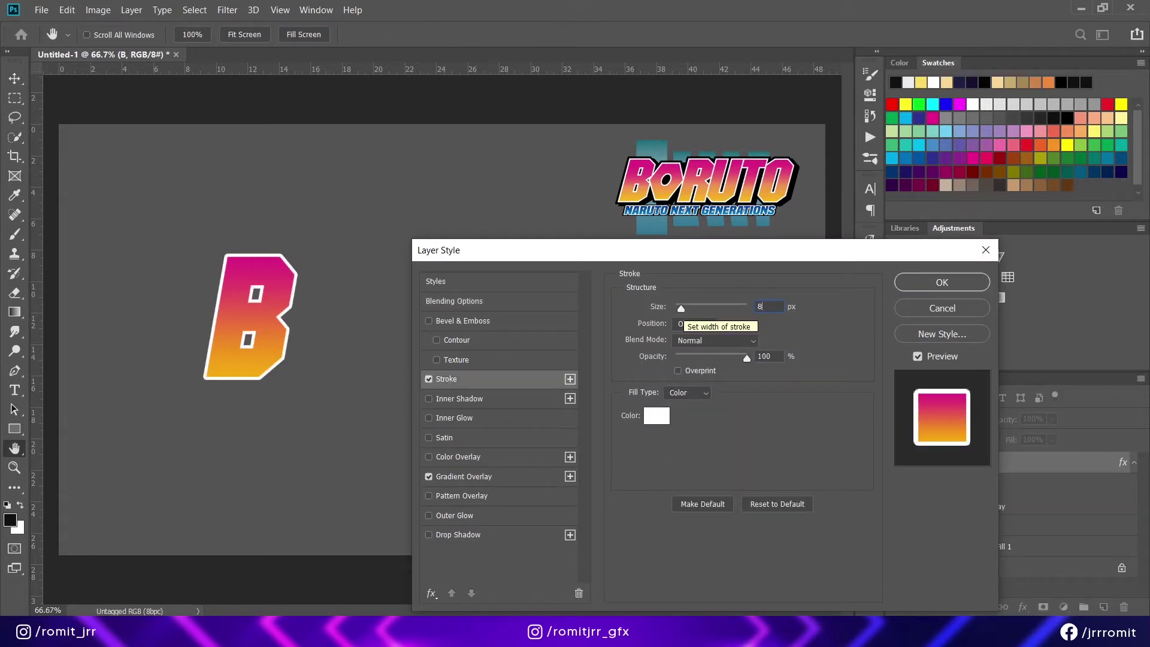
pyautogui.press('BackSpace')
pyautogui.write('10')
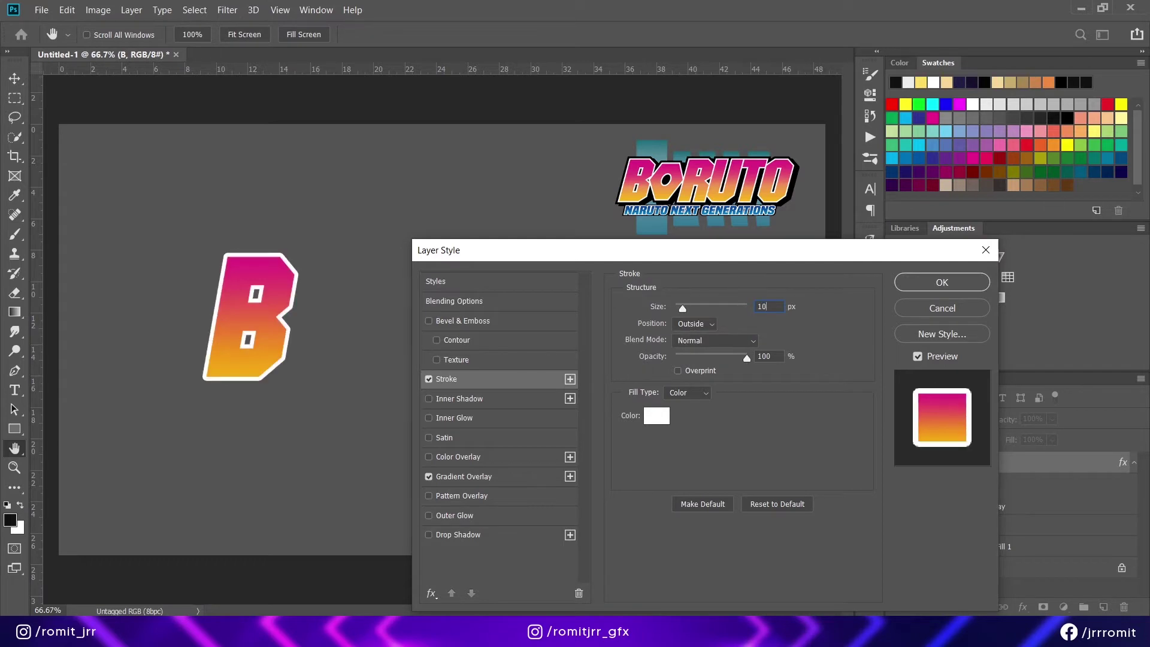
pyautogui.press('BackSpace')
pyautogui.press('BackSpace')
pyautogui.write('9')
pyautogui.press('BackSpace')
pyautogui.write('8')
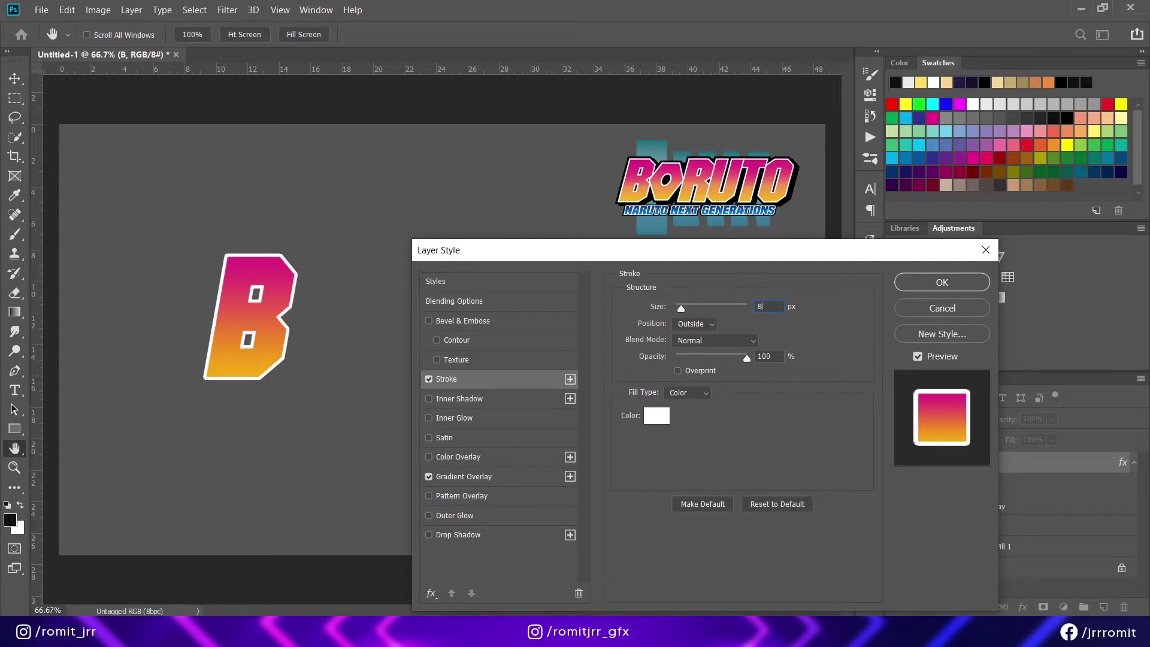
pyautogui.click(942, 282)
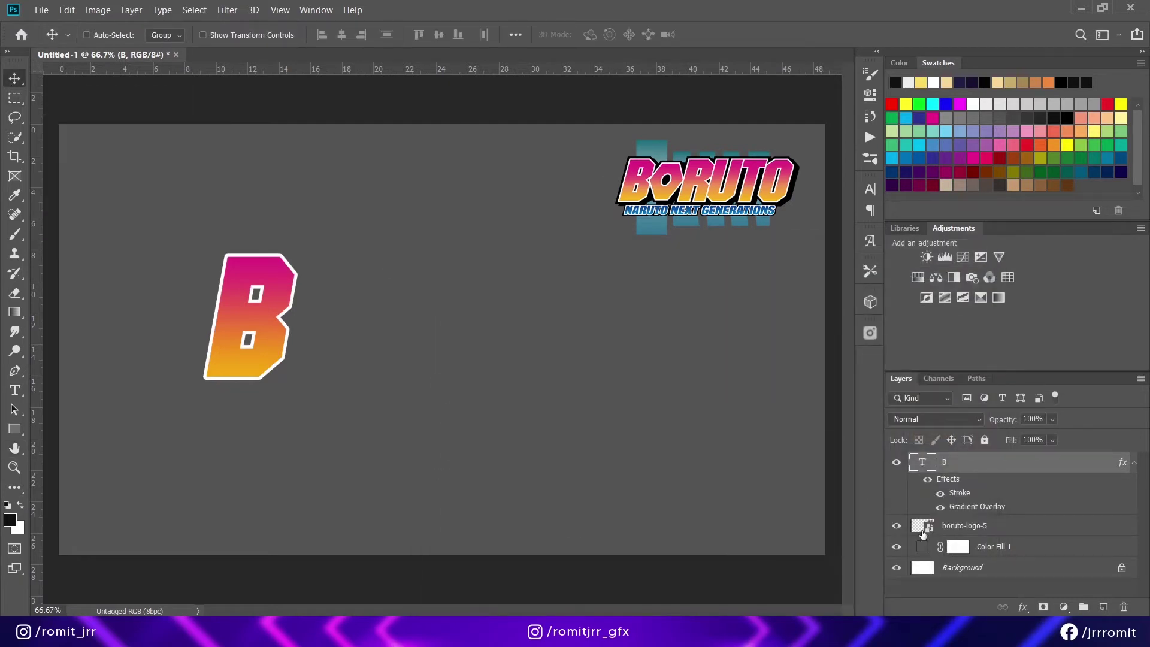
# - Duplicate the B layer, place the copy to its right and change its letter to R
pyautogui.hotkey('ctrl', 'j')
pyautogui.moveTo(253, 314); pyautogui.dragTo(413, 298)
pyautogui.click(15, 390)
pyautogui.click(391, 297)
pyautogui.write('R')
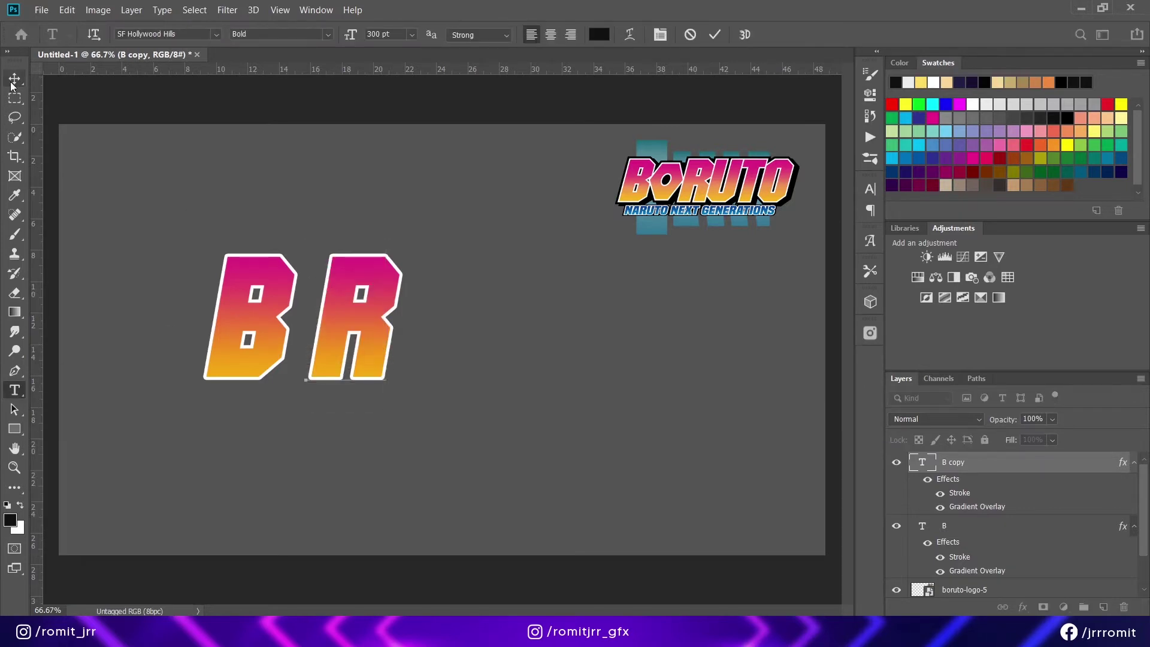
pyautogui.click(14, 78)
# - Duplicate the R layer, place the copy to its right and change its letter to U
pyautogui.hotkey('ctrl', 'j')
pyautogui.moveTo(342, 314); pyautogui.dragTo(466, 296)
pyautogui.click(14, 390)
pyautogui.write('U')
pyautogui.click(14, 79)
# - Duplicate the U layer, place the copy to its right and change its letter to T
pyautogui.moveTo(1012, 464); pyautogui.dragTo(1103, 608)
pyautogui.moveTo(457, 352); pyautogui.dragTo(552, 352)
pyautogui.click(14, 390)
pyautogui.moveTo(522, 299); pyautogui.dragTo(582, 300)
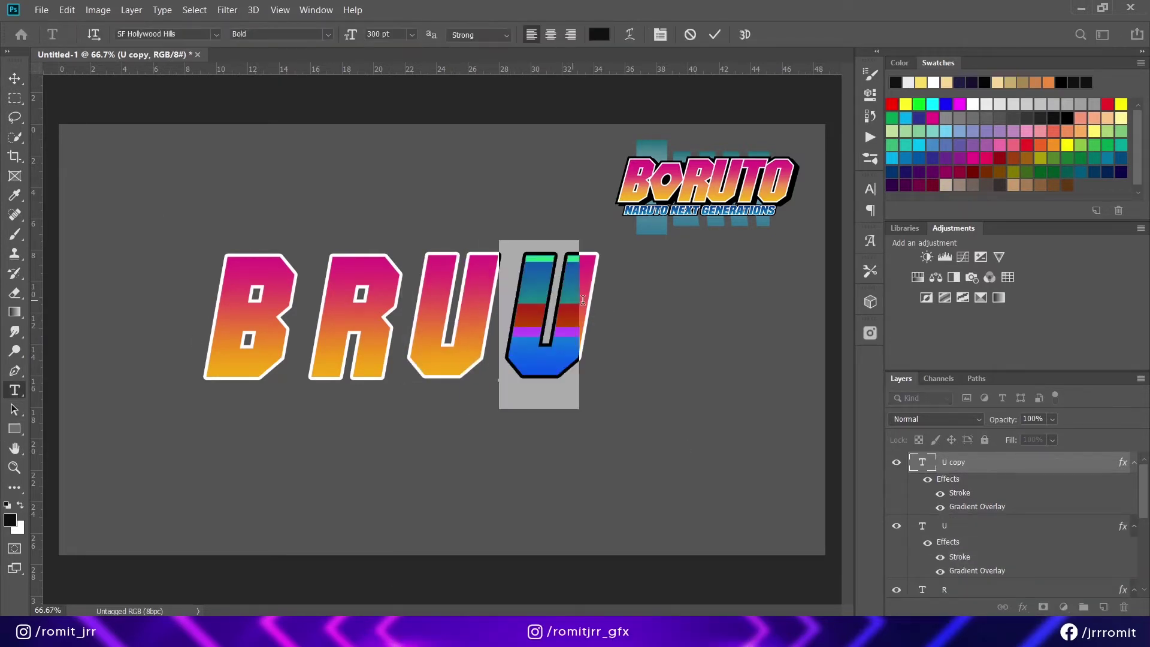
pyautogui.write('T')
pyautogui.click(14, 79)
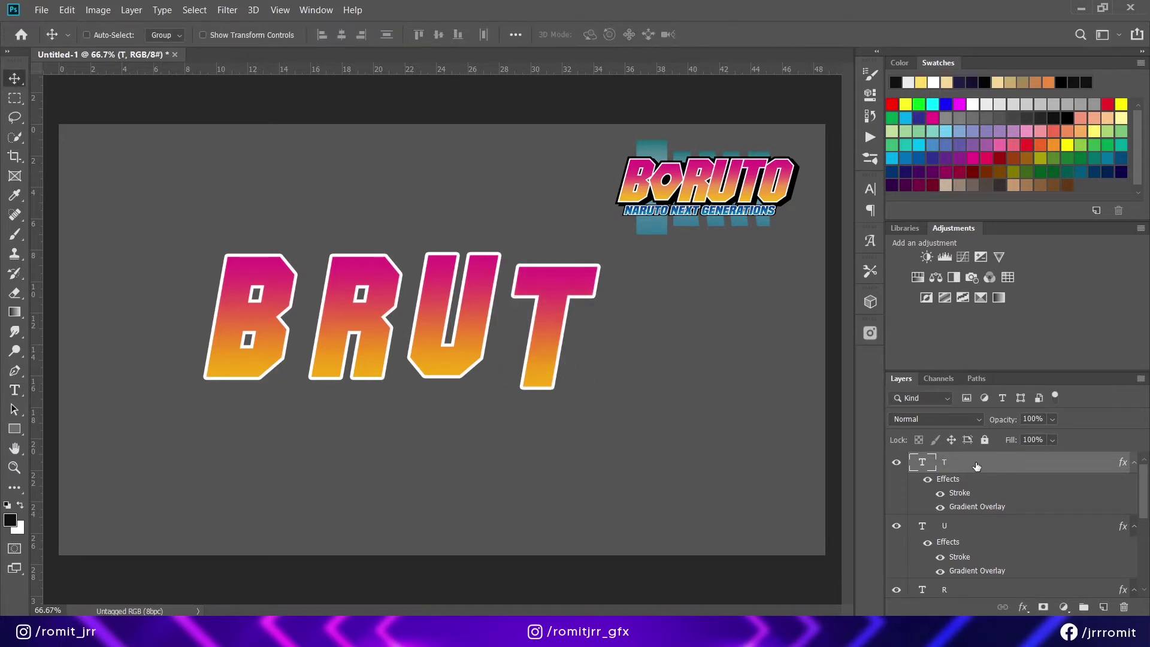
# - Duplicate the T layer, place the copy to its right and change its letter to O
pyautogui.moveTo(976, 466); pyautogui.dragTo(1103, 607)
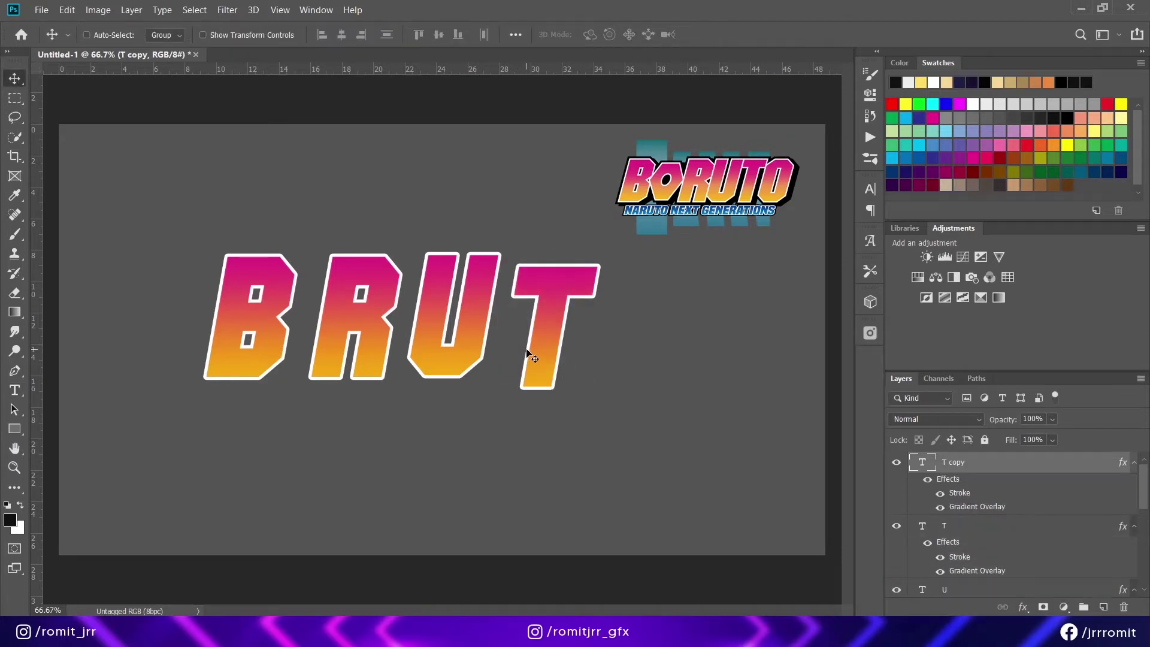
pyautogui.moveTo(526, 352); pyautogui.dragTo(629, 352)
pyautogui.click(15, 390)
pyautogui.moveTo(603, 282); pyautogui.dragTo(686, 282)
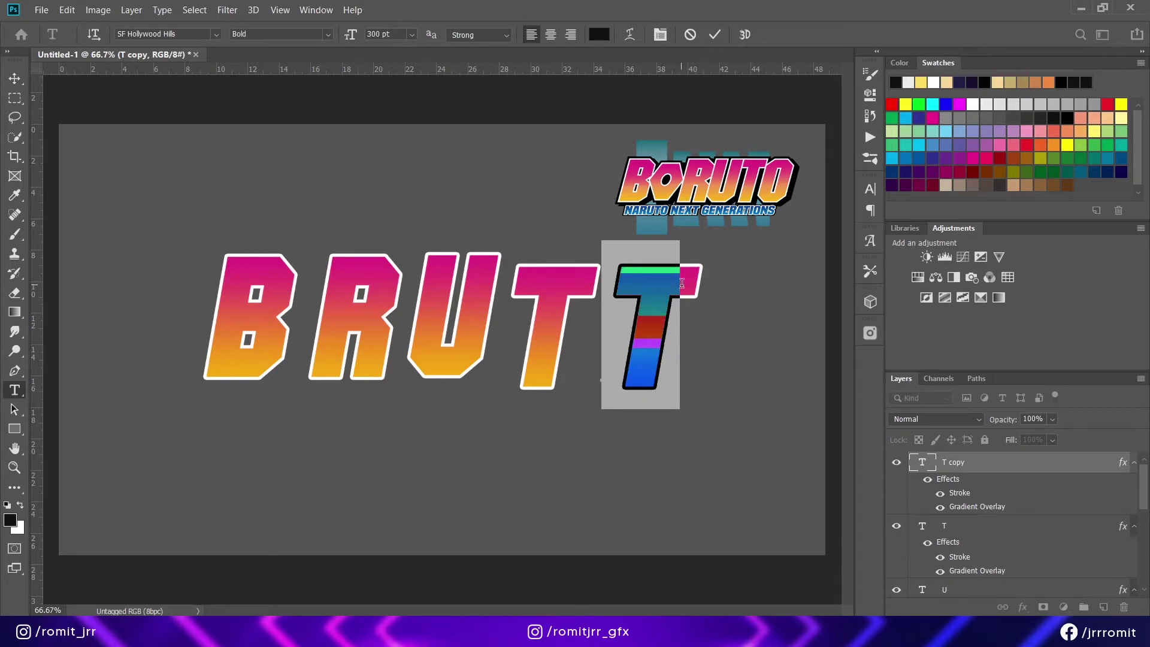
pyautogui.write('O')
pyautogui.click(15, 78)
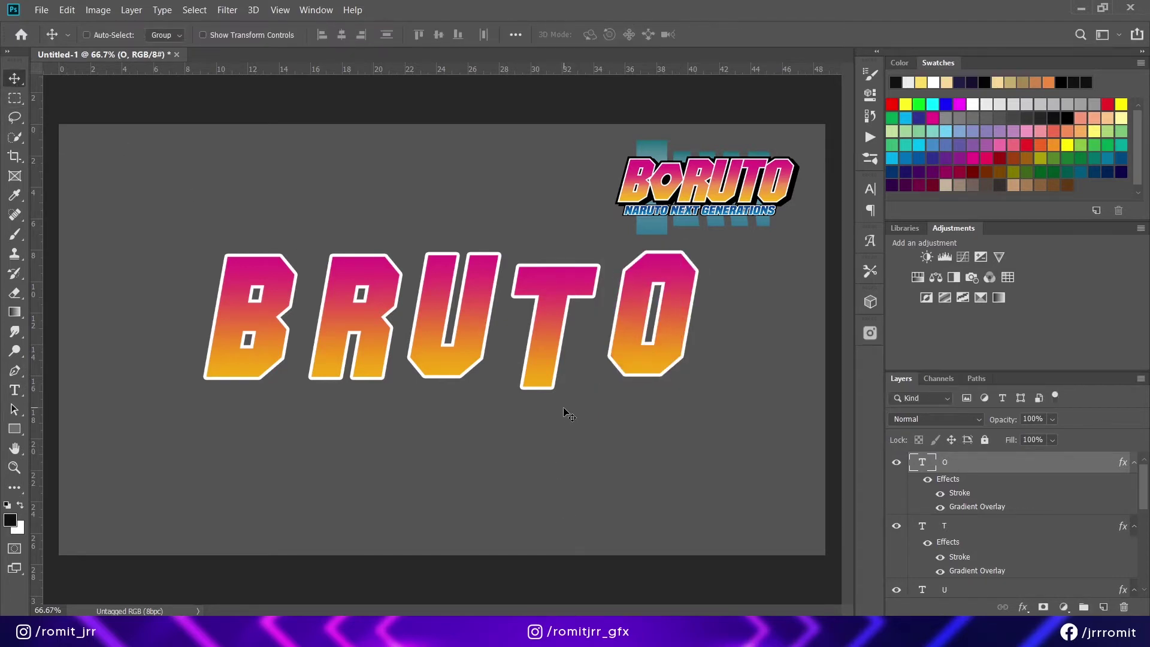
# - Trace the six-sided outer outline of the first O in the Boruto logo with the Pen tool
pyautogui.hotkey('ctrl', '+')
pyautogui.hotkey('ctrl', '+')
pyautogui.moveTo(687, 122); pyautogui.dragTo(224, 552)
pyautogui.moveTo(791, 270); pyautogui.dragTo(399, 316)
pyautogui.hotkey('ctrl', '+')
pyautogui.moveTo(283, 507); pyautogui.dragTo(569, 449)
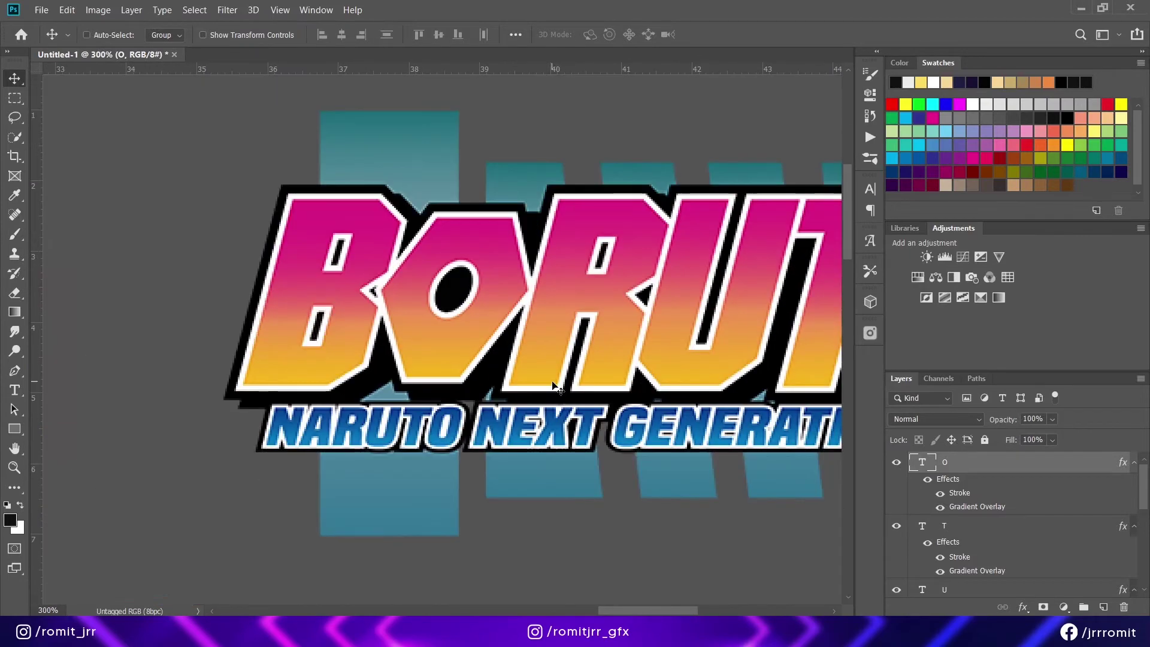
pyautogui.hotkey('ctrl', '+')
pyautogui.press('p')
pyautogui.click(435, 175)
pyautogui.click(362, 272)
pyautogui.click(392, 387)
pyautogui.hotkey('ctrl', 'z')
pyautogui.hotkey('ctrl', 'z')
pyautogui.click(556, 275)
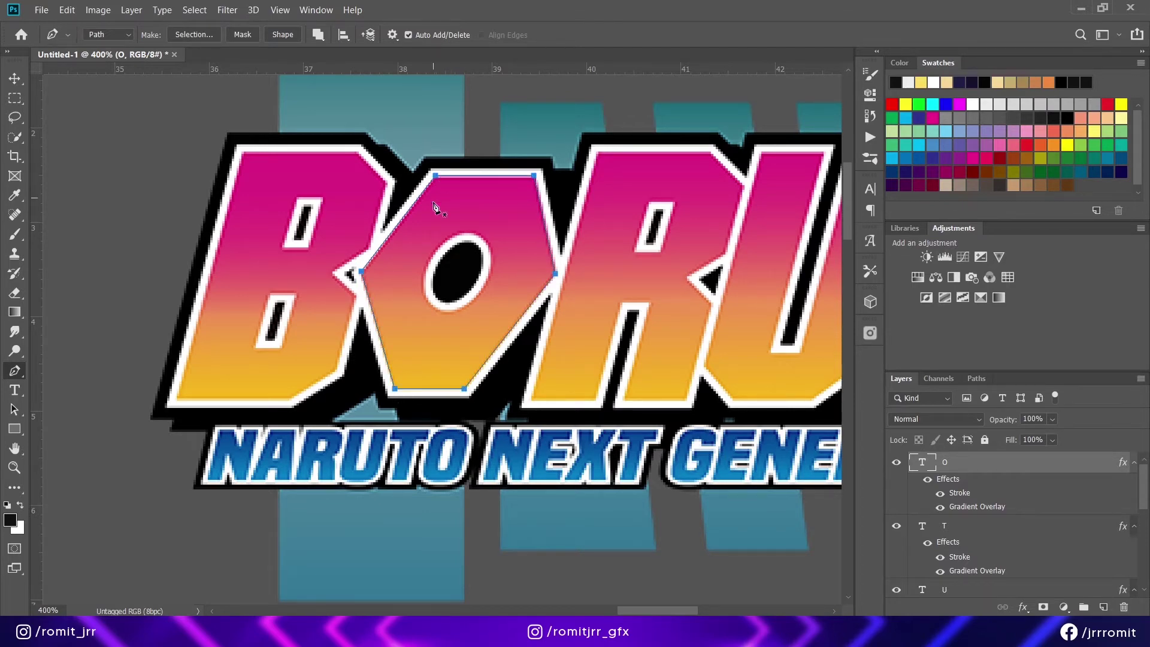
# - Create a white ffffff Solid Color fill layer from the traced O path
pyautogui.click(1063, 609)
pyautogui.click(1056, 349)
pyautogui.write('ffffff')
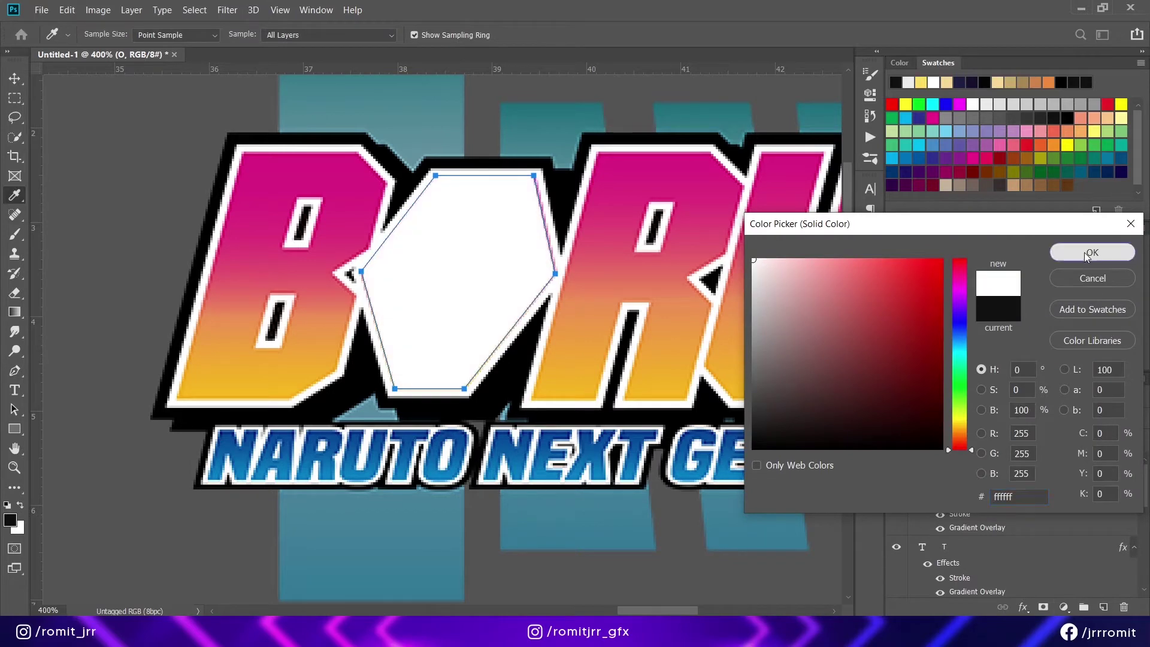
pyautogui.click(1091, 253)
# - Hide the white fill, trace the oval hole of the logo's O with the Pen tool and convert the path to a selection
pyautogui.click(896, 463)
pyautogui.scroll(-8, 953, 505)
pyautogui.click(964, 544)
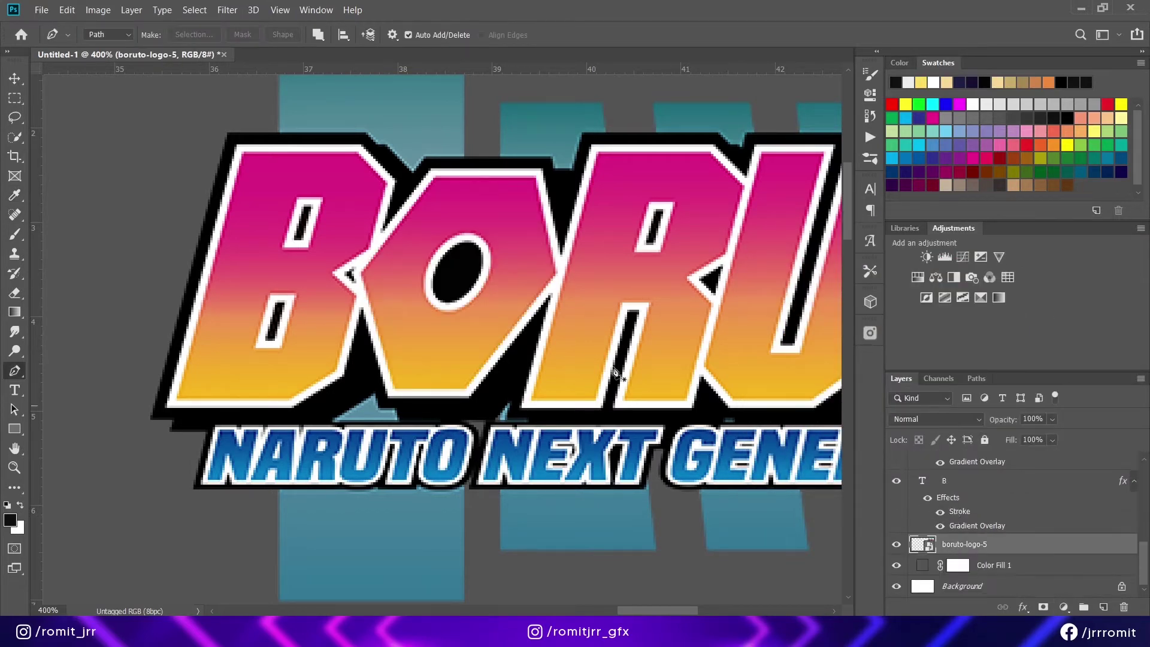
pyautogui.click(467, 233)
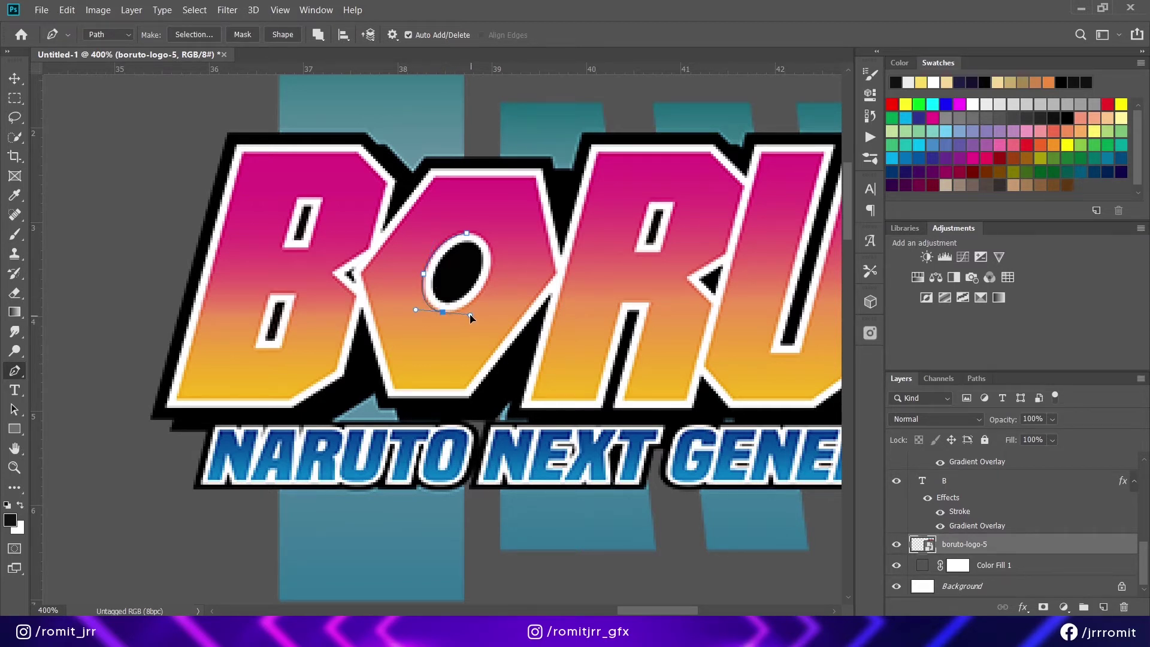
pyautogui.moveTo(489, 277); pyautogui.dragTo(500, 233)
pyautogui.click(190, 39)
pyautogui.press('Return')
# - Show the Color Fill 2 layer again, mask it with the oval selection and invert the mask to cut out the hole
pyautogui.scroll(10, 948, 469)
pyautogui.click(948, 469)
pyautogui.click(896, 463)
pyautogui.click(1044, 608)
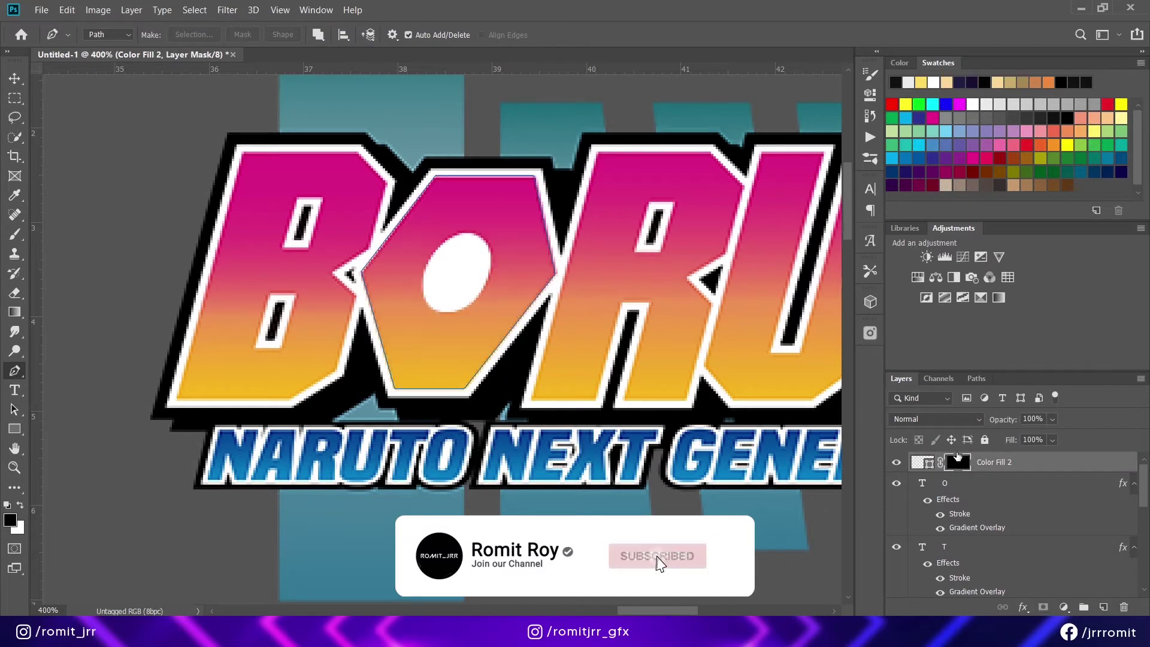
pyautogui.hotkey('ctrl', 'i')
# - Move the cut-out O shape to the left of the logo and give it the pink-to-orange gradient overlay
pyautogui.click(14, 79)
pyautogui.moveTo(395, 237); pyautogui.dragTo(69, 183)
pyautogui.rightClick(1004, 463)
pyautogui.click(830, 16)
pyautogui.click(464, 476)
pyautogui.click(942, 282)
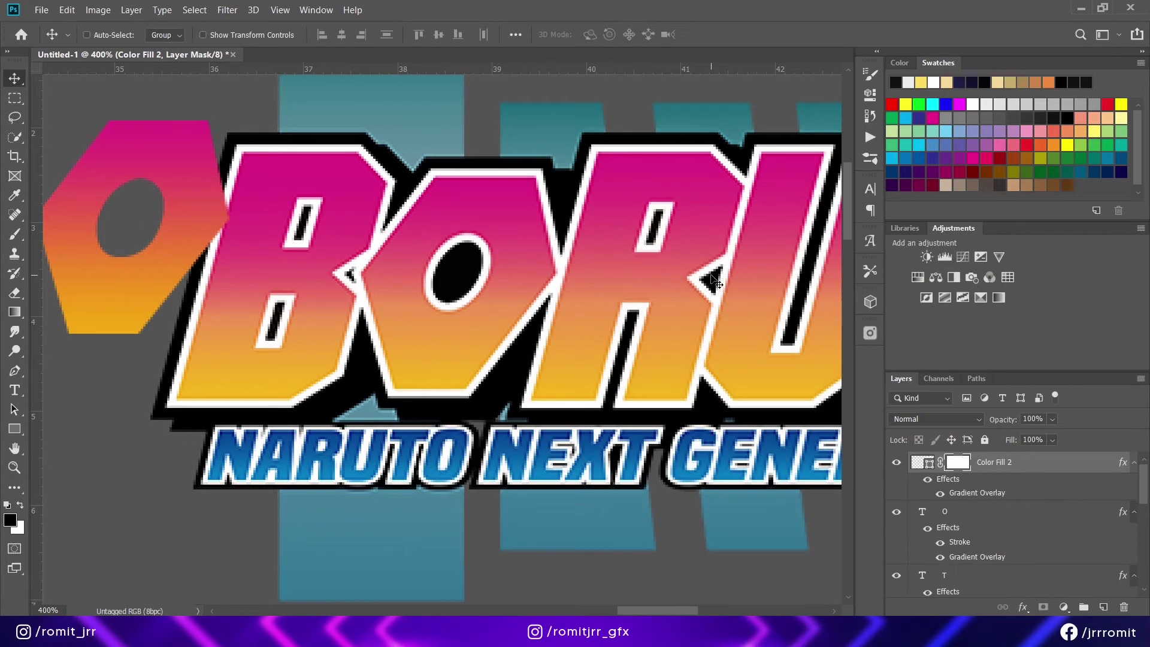
# - Place horizontal guides along the top and baseline of the large letters, and rename the Color Fill 2 layer to 0
pyautogui.hotkey('ctrl', '-')
pyautogui.hotkey('ctrl', '-')
pyautogui.hotkey('ctrl', '-')
pyautogui.hotkey('ctrl', '-')
pyautogui.hotkey('ctrl', '-')
pyautogui.hotkey('ctrl', '+')
pyautogui.hotkey('ctrl', '+')
pyautogui.hotkey('ctrl', '+')
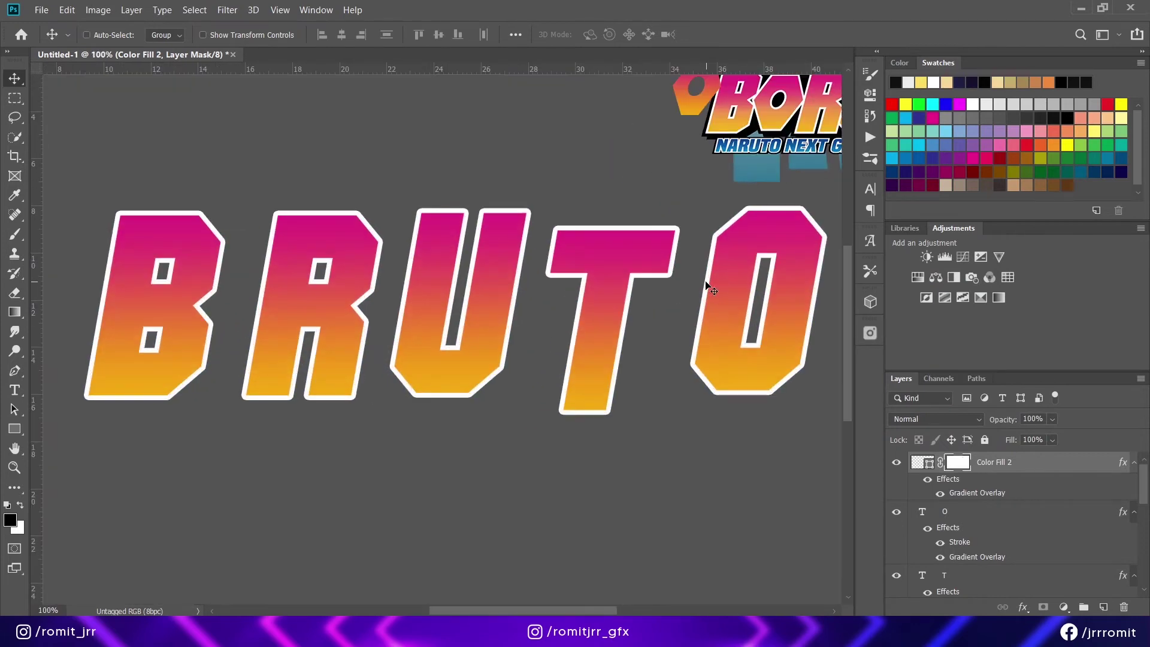
pyautogui.moveTo(303, 74); pyautogui.dragTo(304, 398)
pyautogui.doubleClick(994, 462)
# - Move the custom O shape between the large B and R and scale it to fit between the guides
pyautogui.click(8, 83)
pyautogui.moveTo(304, 331); pyautogui.dragTo(289, 449)
pyautogui.hotkey('ctrl', 't')
pyautogui.moveTo(352, 389); pyautogui.dragTo(348, 388)
pyautogui.moveTo(293, 310); pyautogui.dragTo(289, 314)
pyautogui.press('Return')
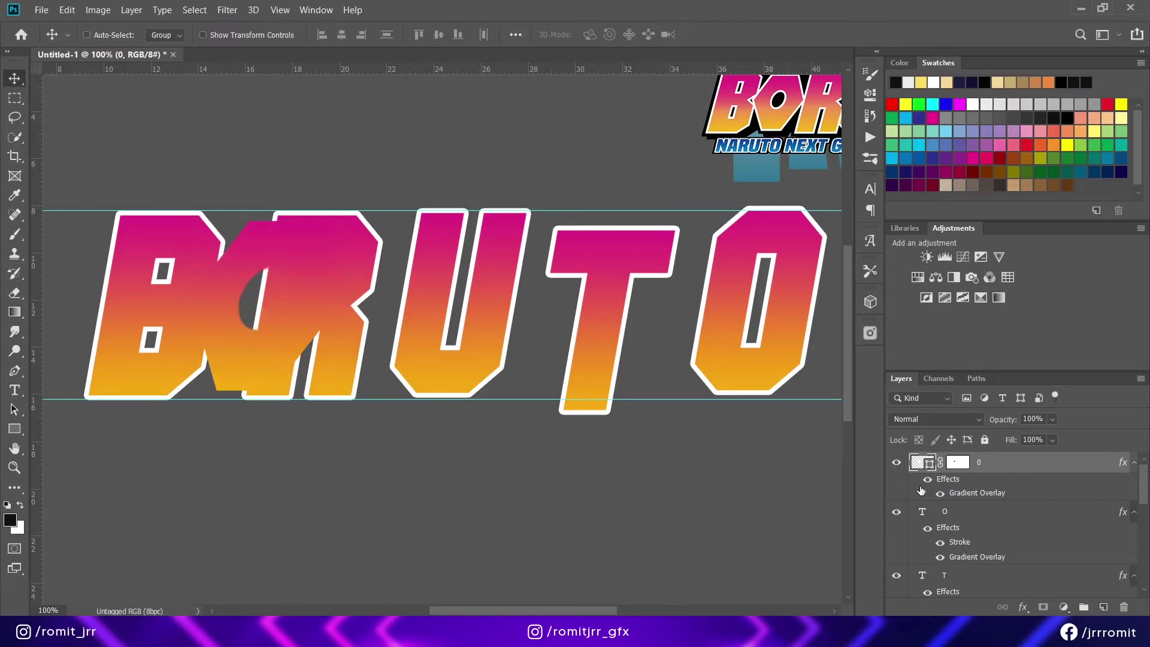
# - Move the 0 layer between the R and B layers and add a white stroke to it
pyautogui.moveTo(996, 464); pyautogui.dragTo(970, 508)
pyautogui.rightClick(970, 508)
pyautogui.click(831, 7)
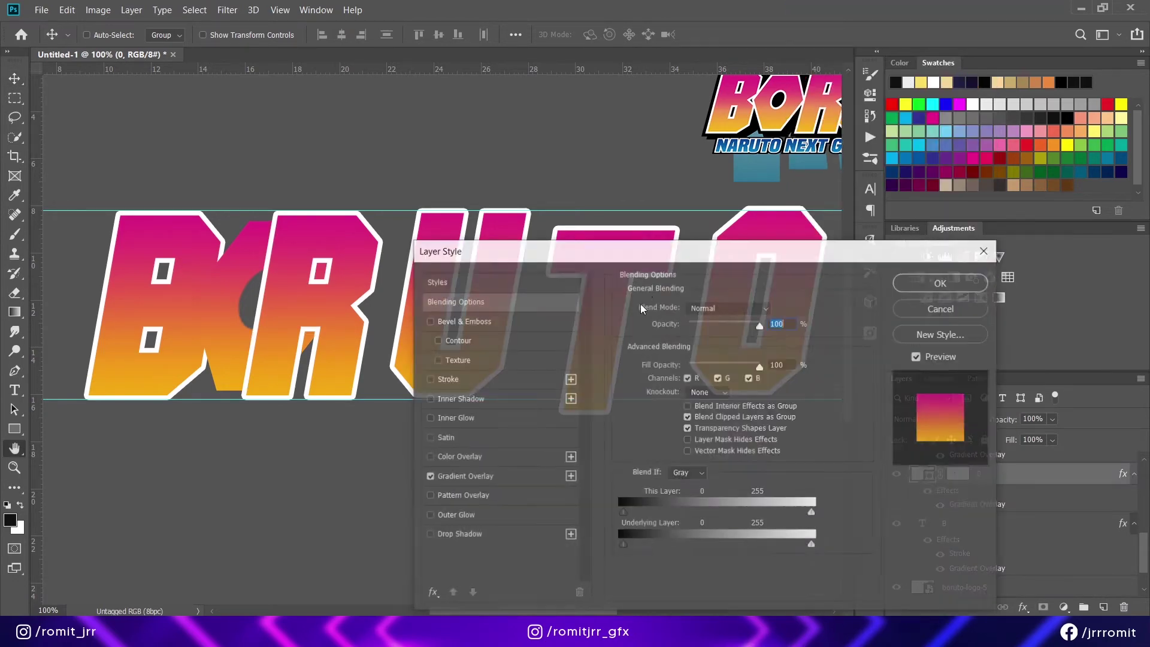
pyautogui.click(448, 379)
pyautogui.click(942, 282)
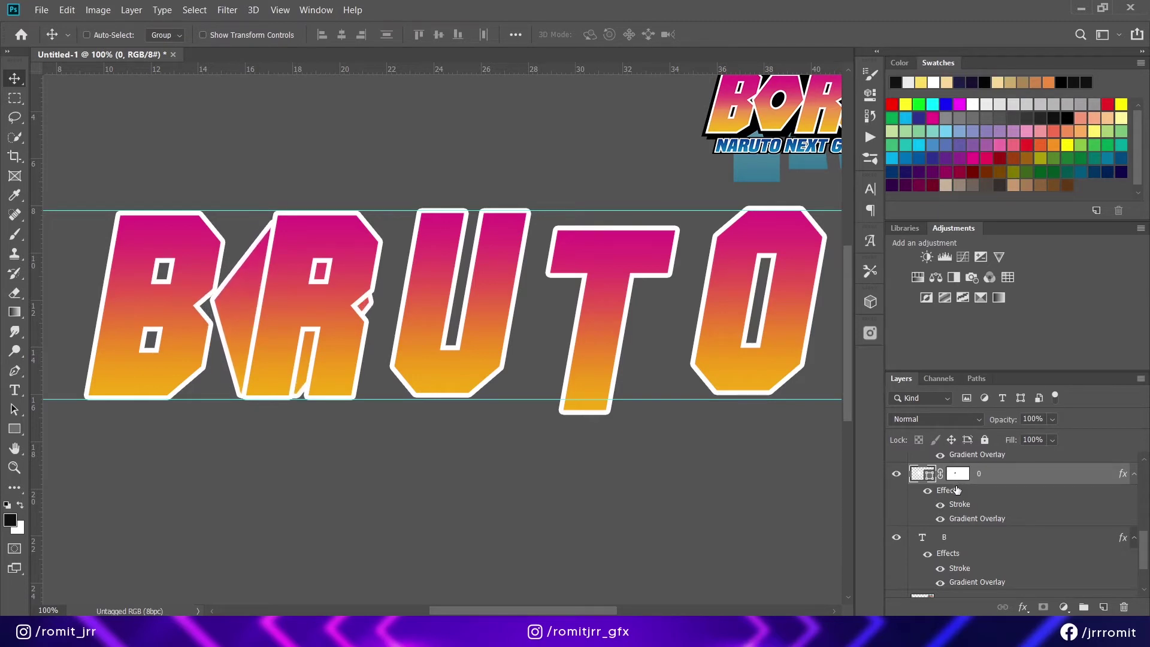
pyautogui.moveTo(513, 611); pyautogui.dragTo(510, 613)
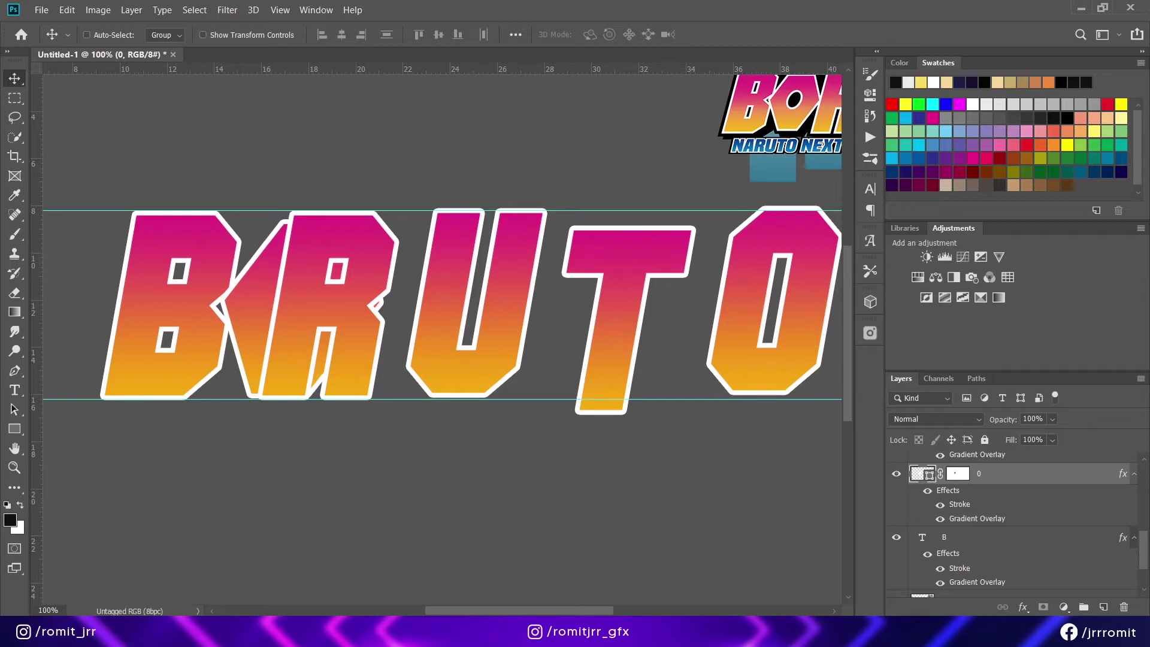
# - Reposition the R, U, T and last O horizontally so the letters of BORUTO sit tightly side by side after the custom O
pyautogui.scroll(2, 999, 493)
pyautogui.click(946, 537)
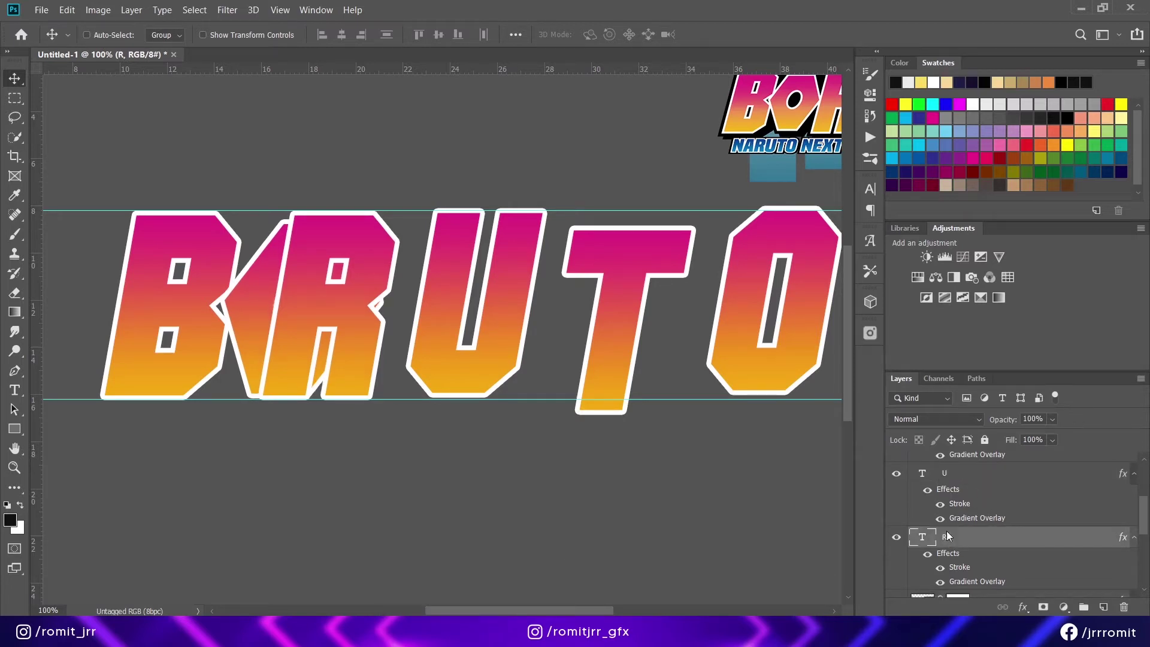
pyautogui.moveTo(362, 324); pyautogui.dragTo(649, 304)
pyautogui.scroll(2, 975, 497)
pyautogui.click(954, 590)
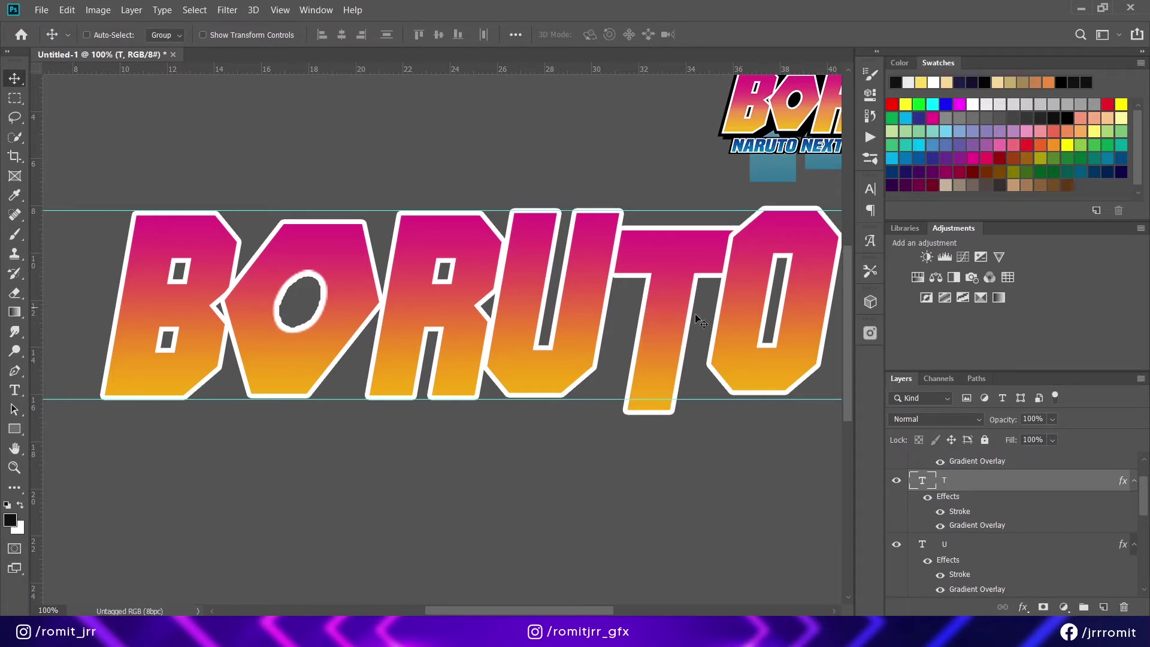
pyautogui.scroll(2, 978, 466)
pyautogui.click(978, 464)
pyautogui.moveTo(750, 306); pyautogui.dragTo(761, 303)
# - Nudge the U down and the T up so both letters fit between the two guides
pyautogui.scroll(-5, 960, 527)
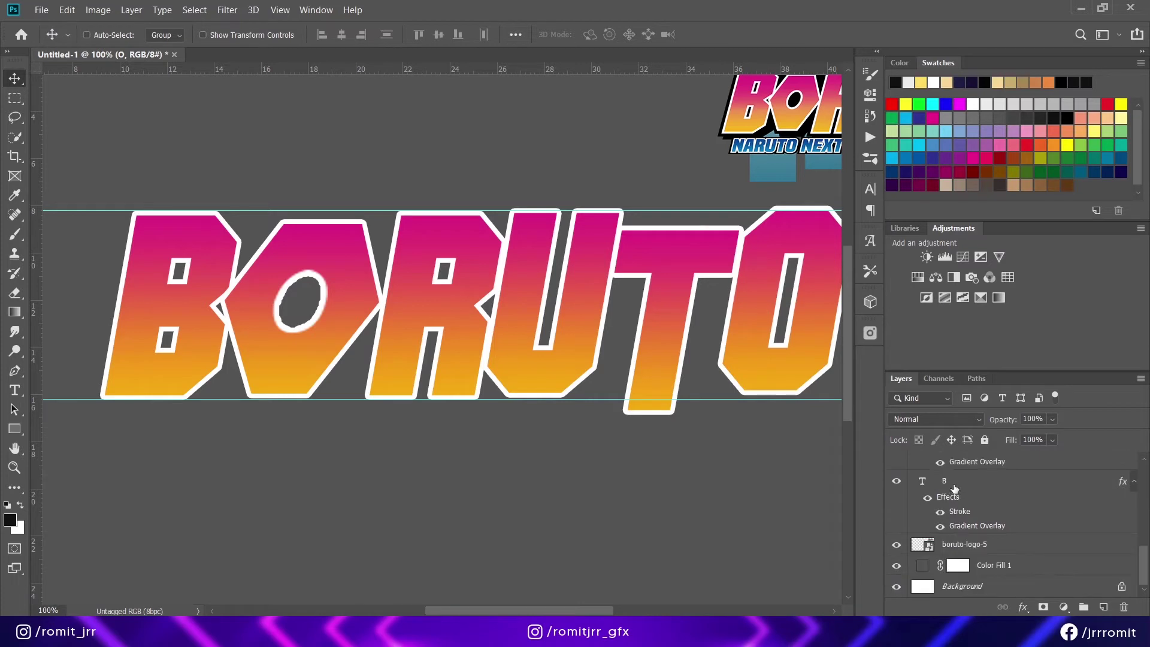
pyautogui.keyDown('shift'); pyautogui.click(954, 488); pyautogui.keyUp('shift')
pyautogui.click(387, 36)
pyautogui.press('Down')
pyautogui.press('Down')
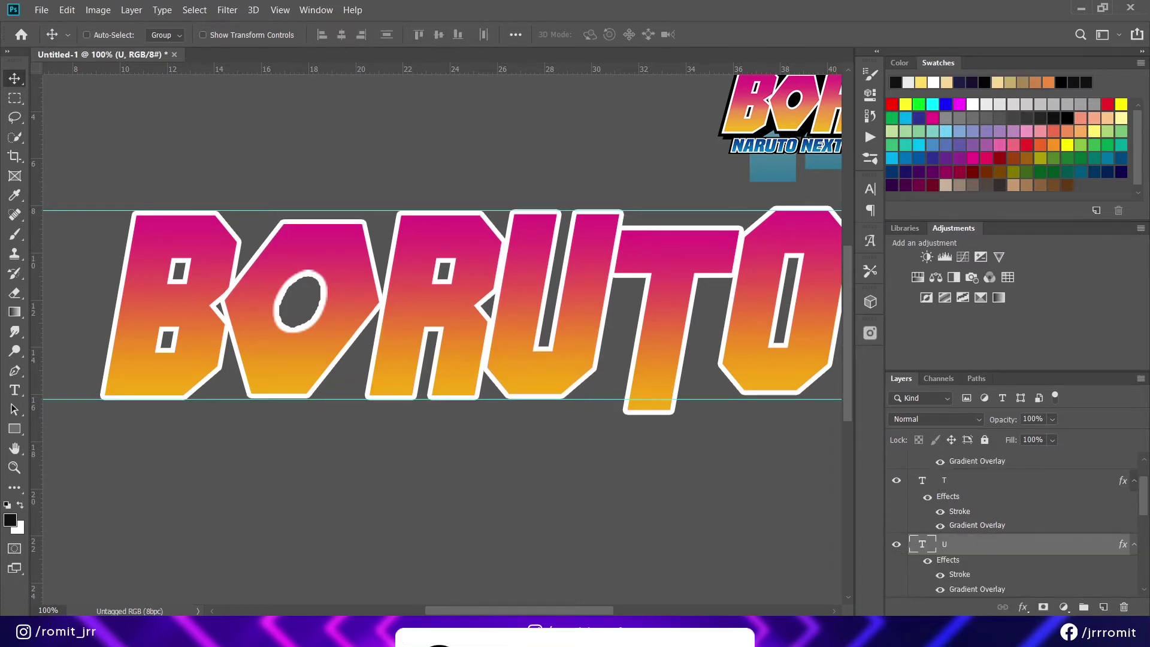
pyautogui.click(955, 510)
pyautogui.hotkey('shift', 'Up')
pyautogui.hotkey('shift', 'Up')
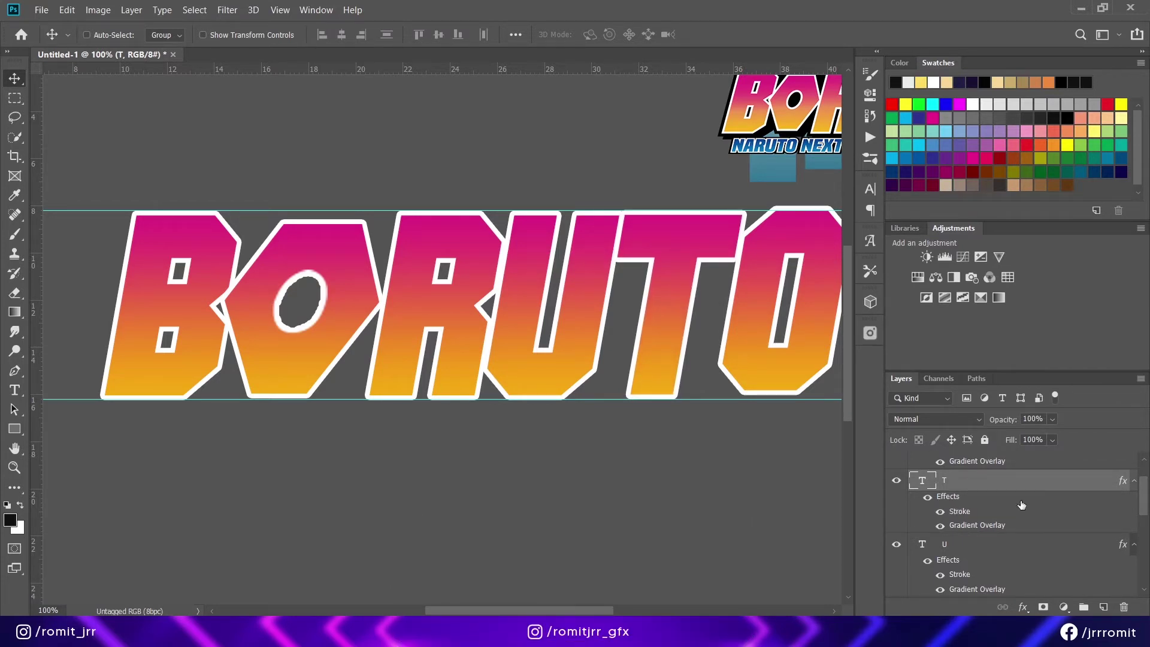
# - Nudge the custom O of layer 0 slightly down toward the baseline guide
pyautogui.scroll(-3, 1018, 503)
pyautogui.click(997, 489)
pyautogui.hotkey('shift', 'Down')
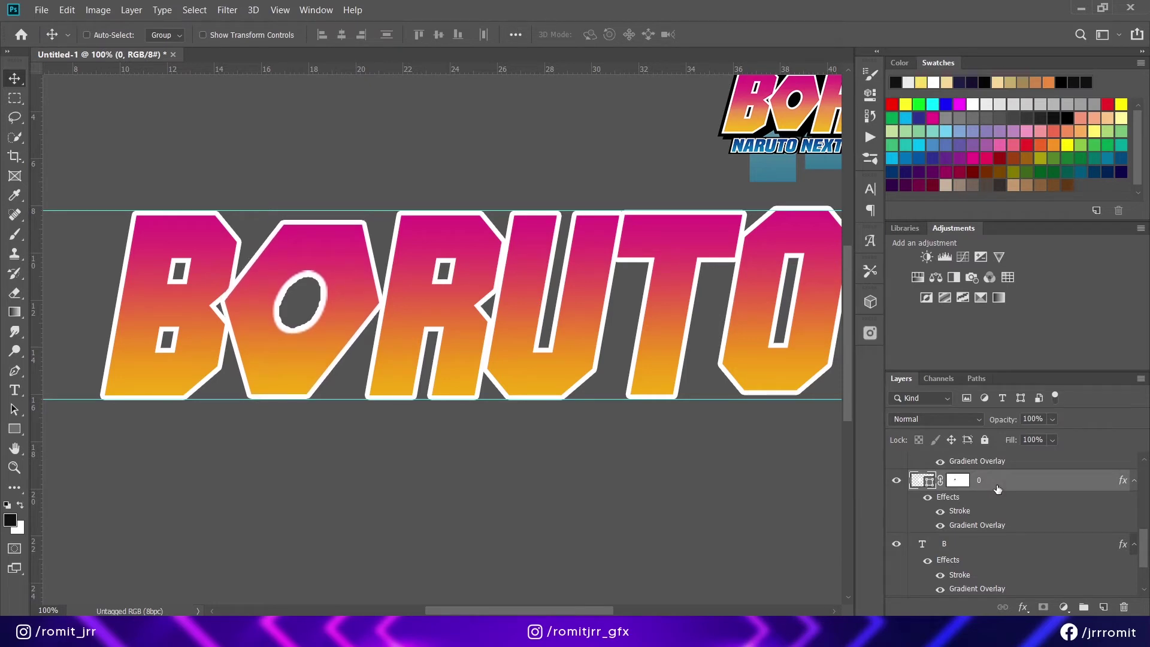
# - Group all the letter layers from O down to B and name the group BORUTO
pyautogui.hotkey('ctrl', '-')
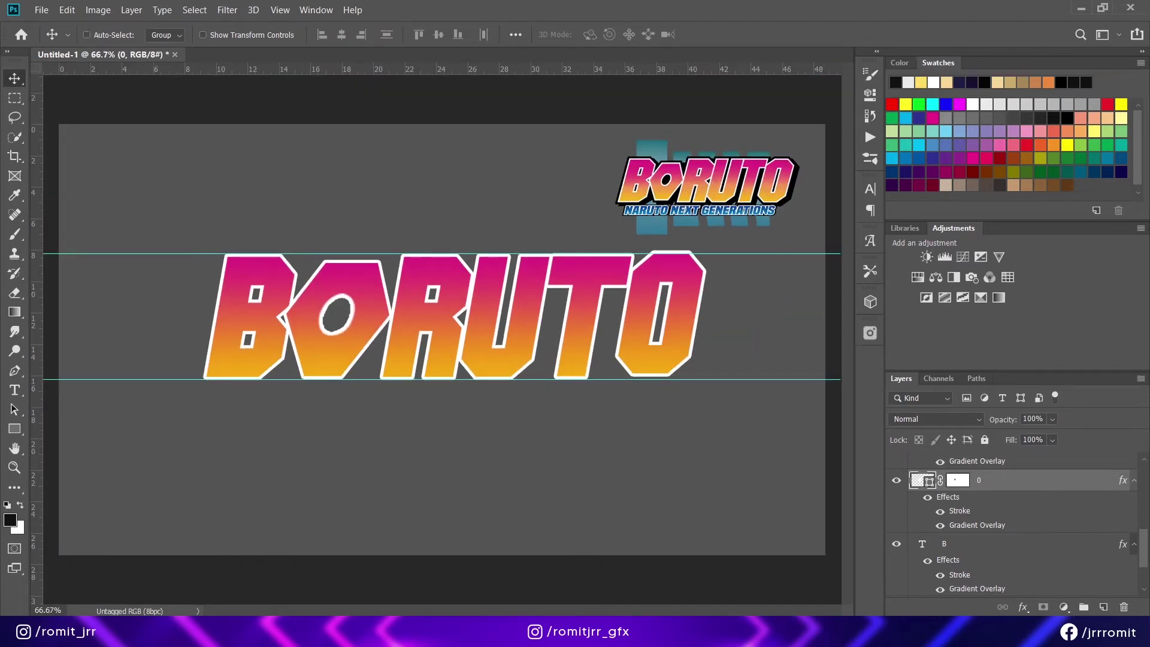
pyautogui.moveTo(571, 635)
pyautogui.click(945, 544)
pyautogui.scroll(-3, 948, 488)
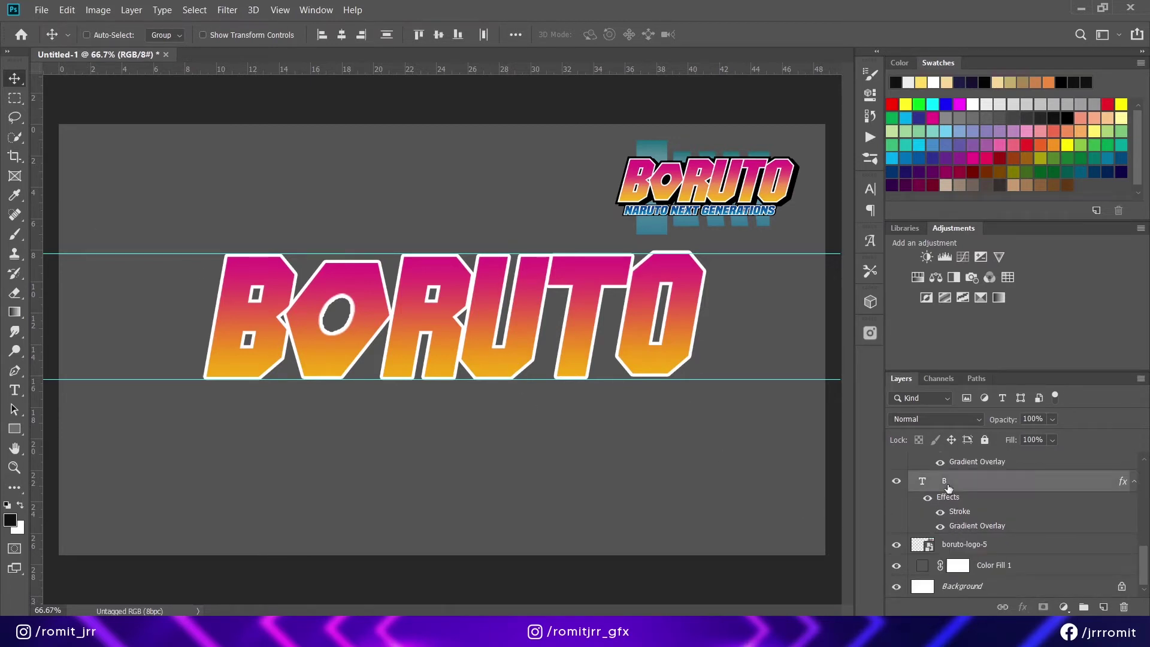
pyautogui.hotkey('ctrl', 'g')
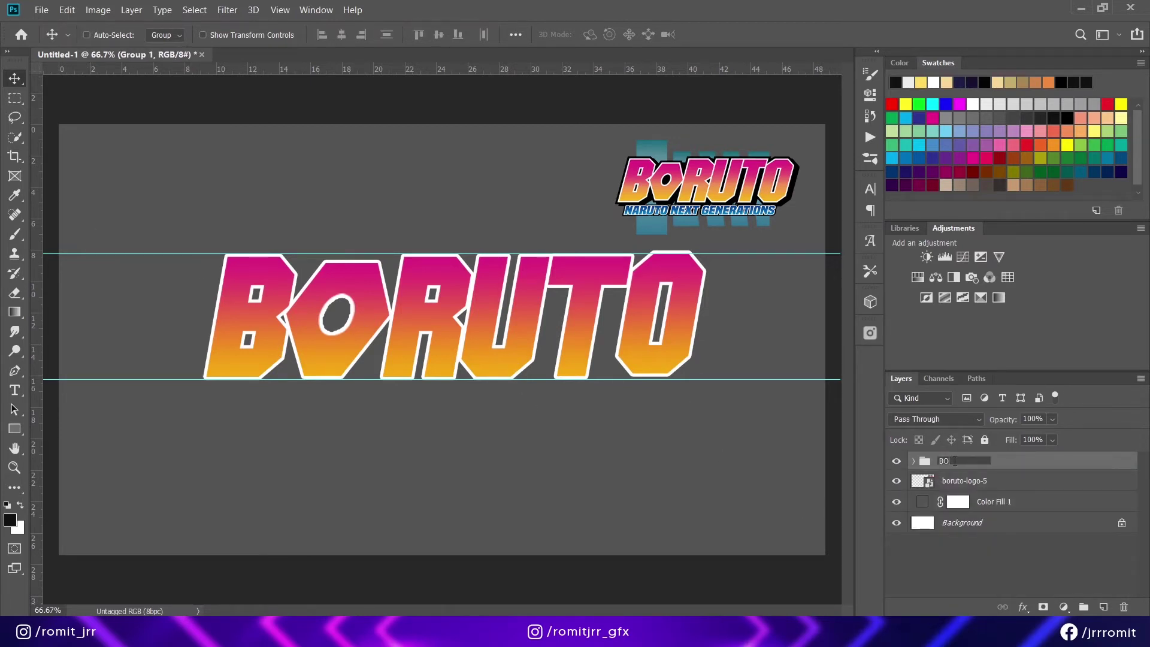
pyautogui.press('Return')
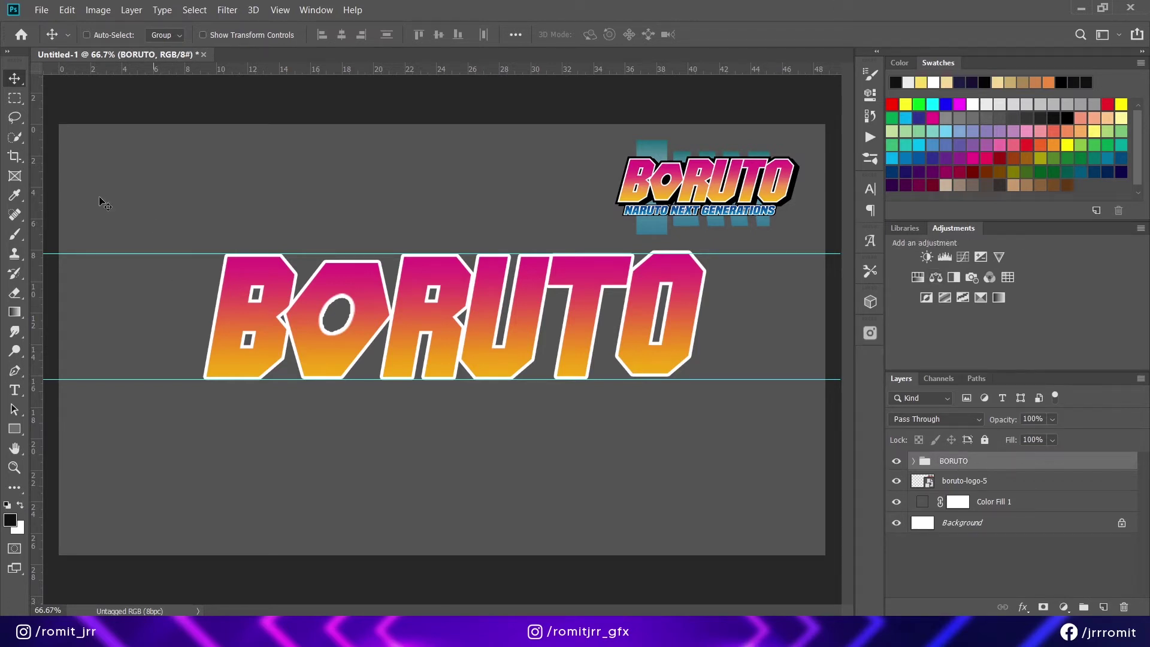
# - Shift the whole BORUTO group to the left on the canvas
pyautogui.press('Left')
pyautogui.press('Left')
pyautogui.press('Left')
pyautogui.press('Left')
pyautogui.press('Left')
pyautogui.press('Left')
pyautogui.press('Left')
pyautogui.press('Left')
pyautogui.press('Left')
pyautogui.press('Left')
pyautogui.press('Left')
pyautogui.press('Left')
pyautogui.press('Left')
pyautogui.press('Left')
pyautogui.press('Left')
pyautogui.press('Left')
pyautogui.press('Left')
pyautogui.press('Left')
pyautogui.press('Left')
pyautogui.press('Left')
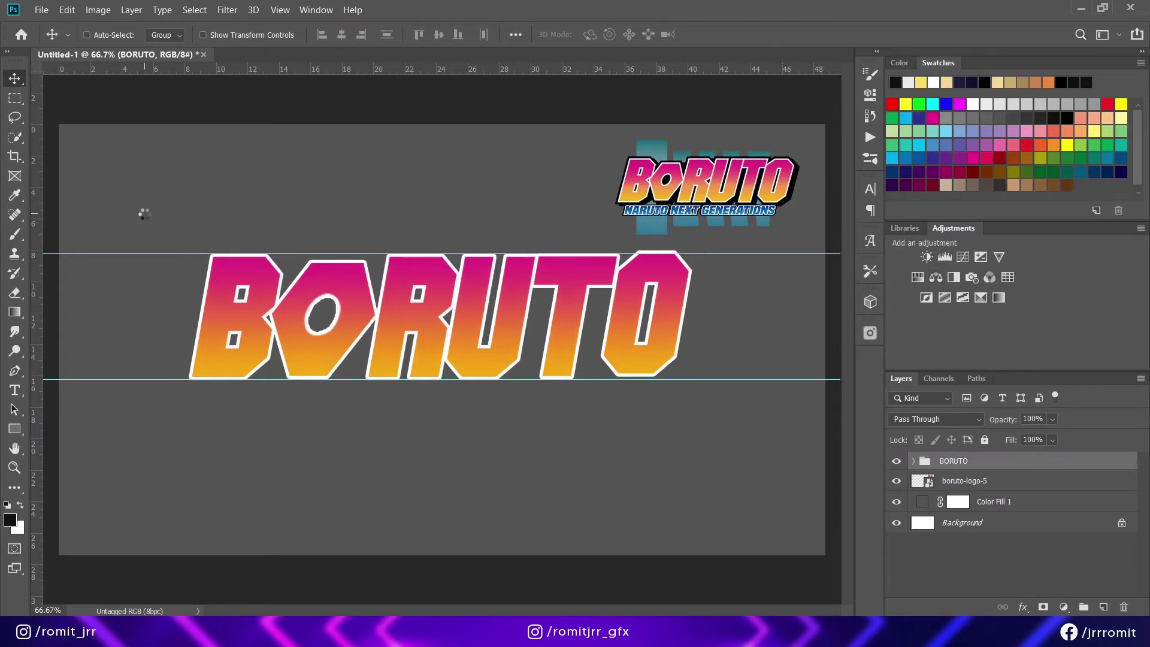
# - Nudge the last O inside the BORUTO group into line with the other letters between the guides
pyautogui.click(913, 462)
pyautogui.click(927, 499)
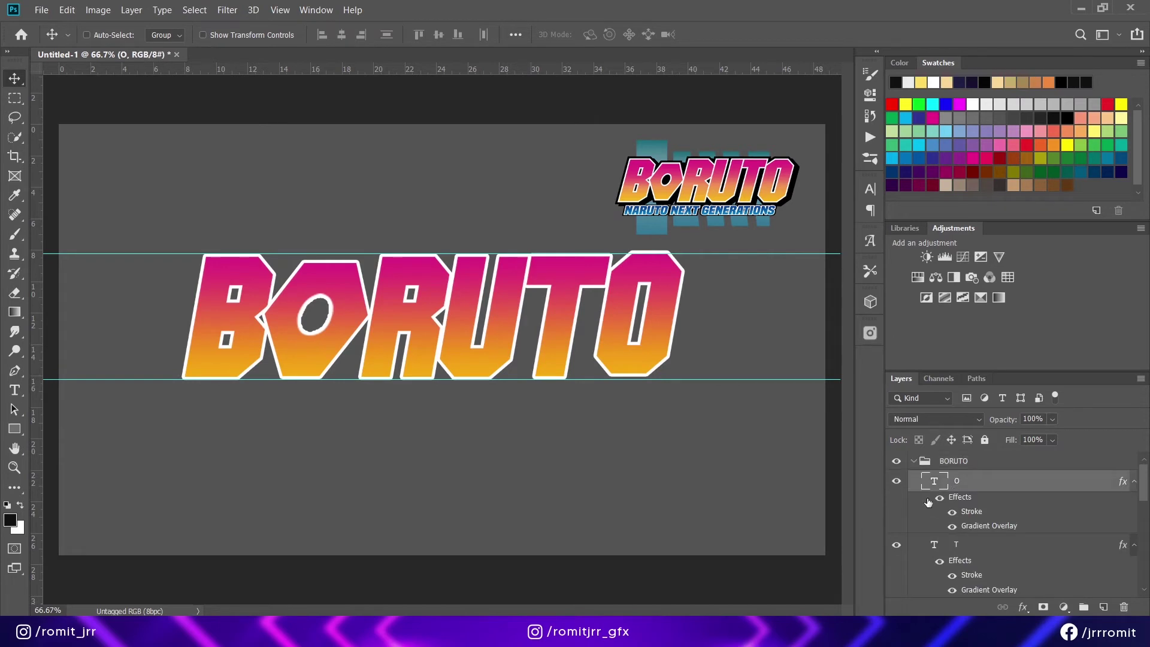
pyautogui.press('Left')
pyautogui.press('Left')
pyautogui.press('Left')
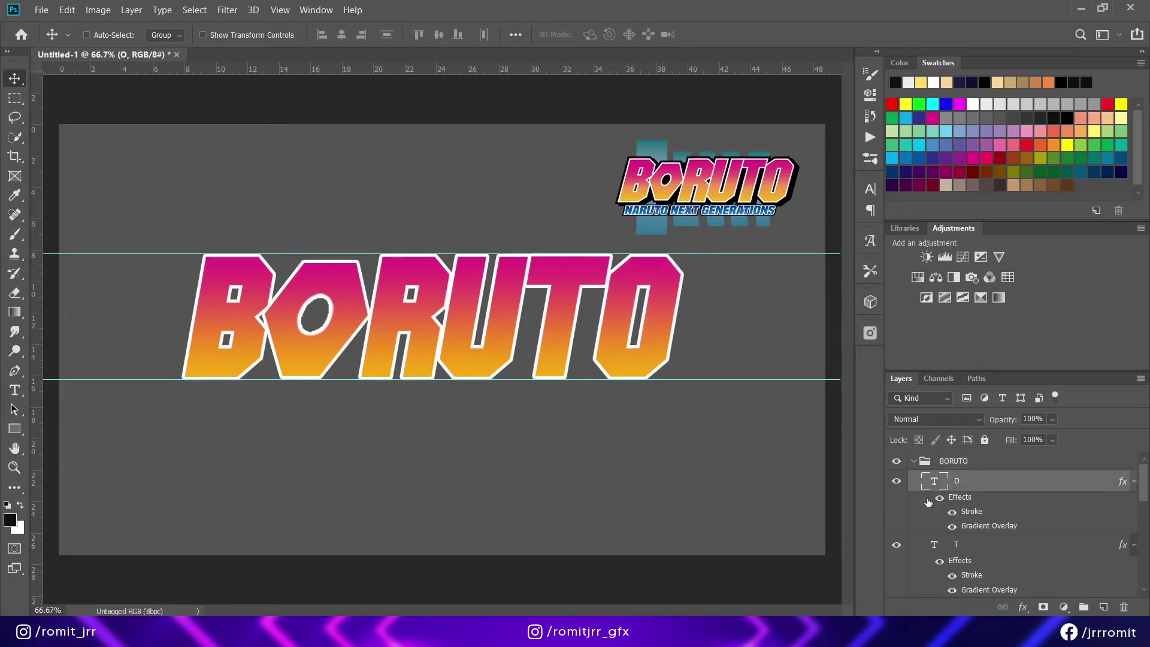
pyautogui.click(913, 462)
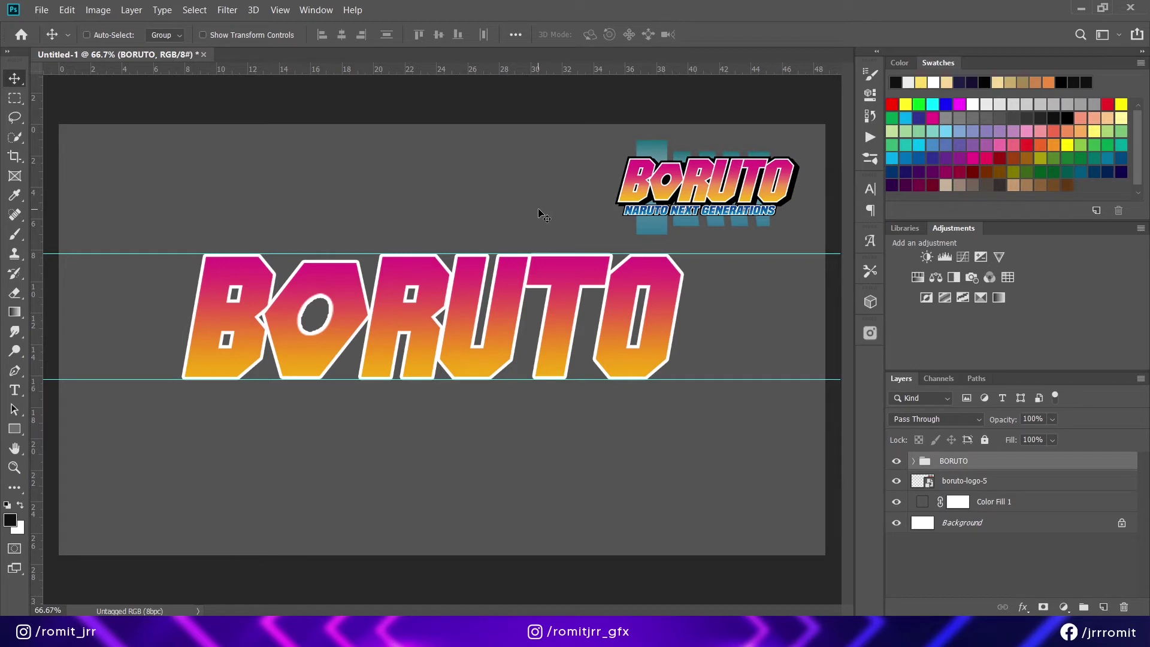
# - Add one horizontal guide just above the lettering and another just below it
pyautogui.hotkey('ctrl', '+')
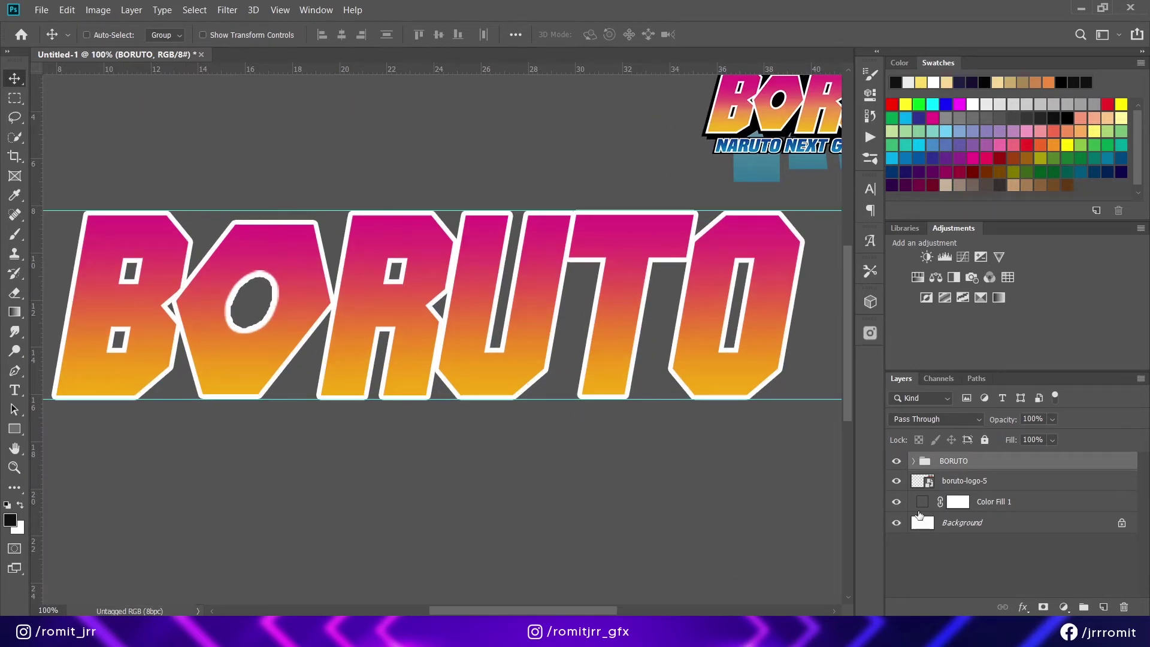
pyautogui.moveTo(322, 71); pyautogui.dragTo(323, 203)
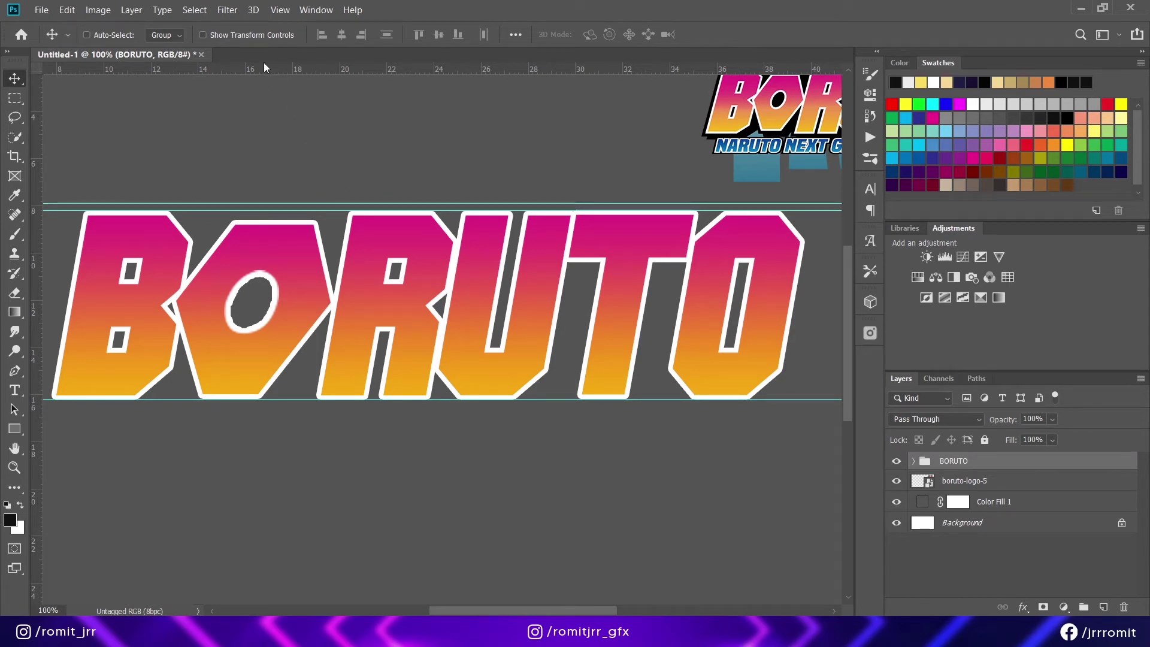
pyautogui.moveTo(299, 70); pyautogui.dragTo(298, 405)
# - Add a black 10 px outside stroke to the BORUTO group
pyautogui.rightClick(960, 467)
pyautogui.click(987, 49)
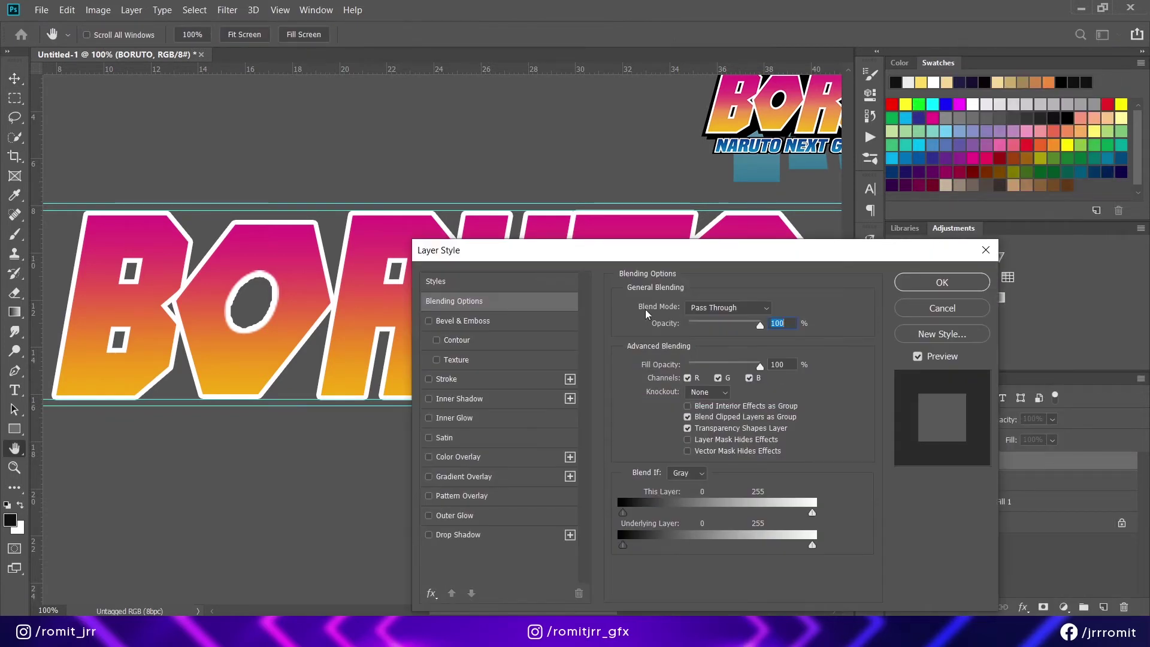
pyautogui.click(449, 383)
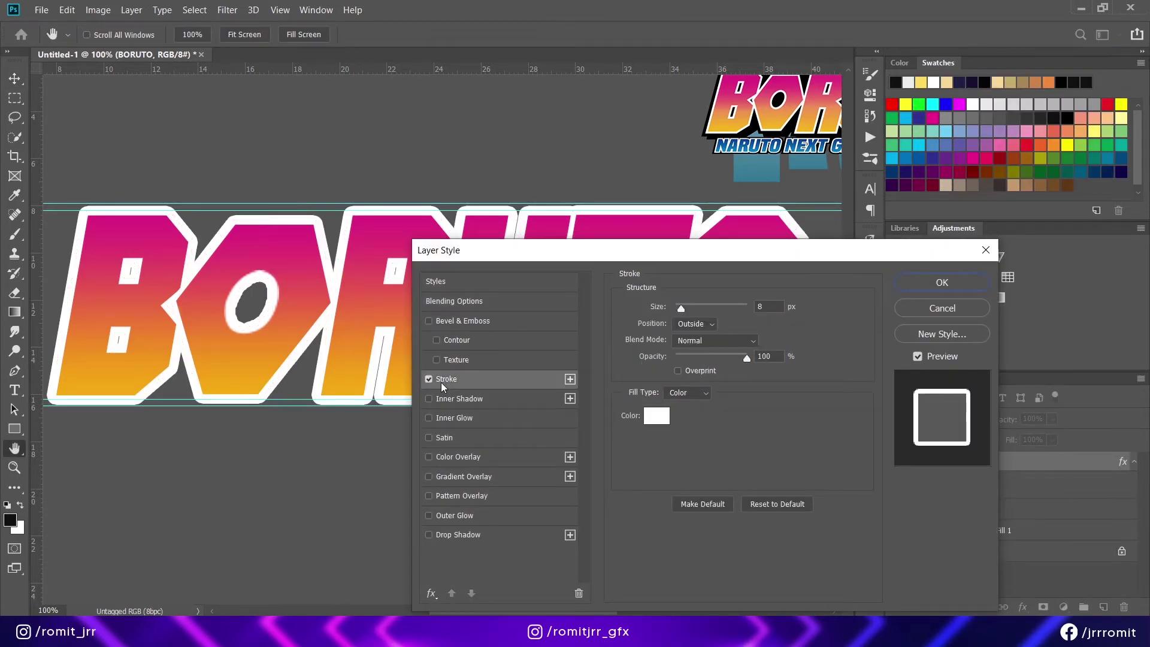
pyautogui.click(655, 416)
pyautogui.click(1054, 118)
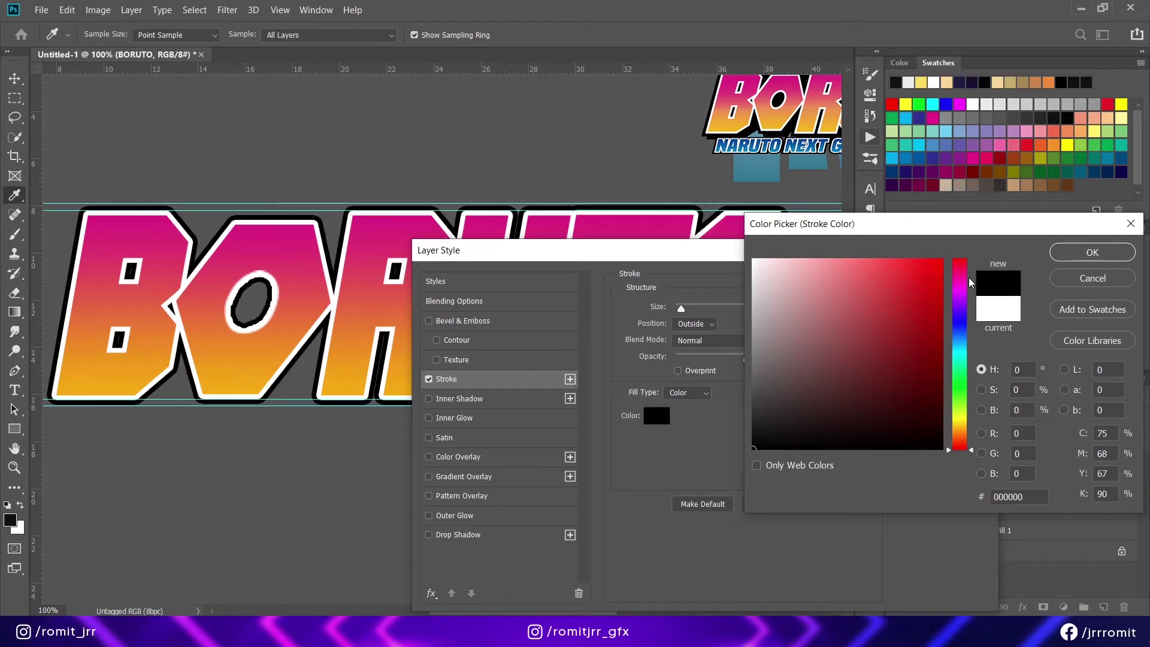
pyautogui.click(1089, 254)
pyautogui.write('10')
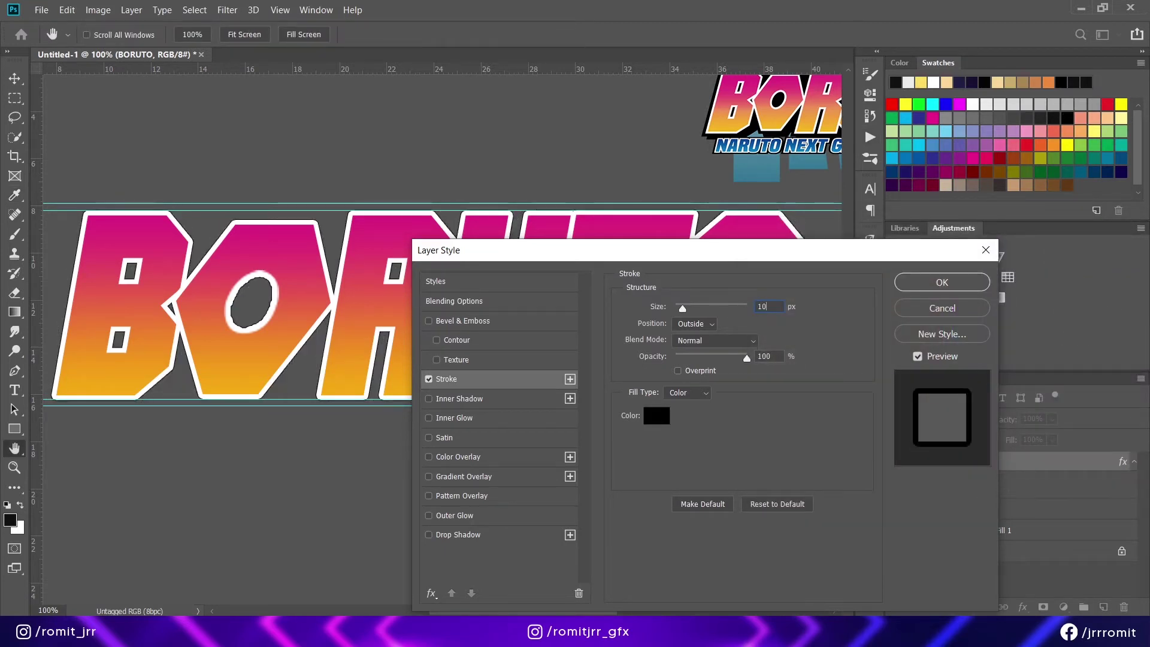
pyautogui.click(953, 282)
# - Start a Pen tool path at the B's upper-left corner and trace the black outline down and along the undersides of B and custom O
pyautogui.scroll(1, 187, 354)
pyautogui.moveTo(187, 354); pyautogui.dragTo(310, 411)
pyautogui.press('p')
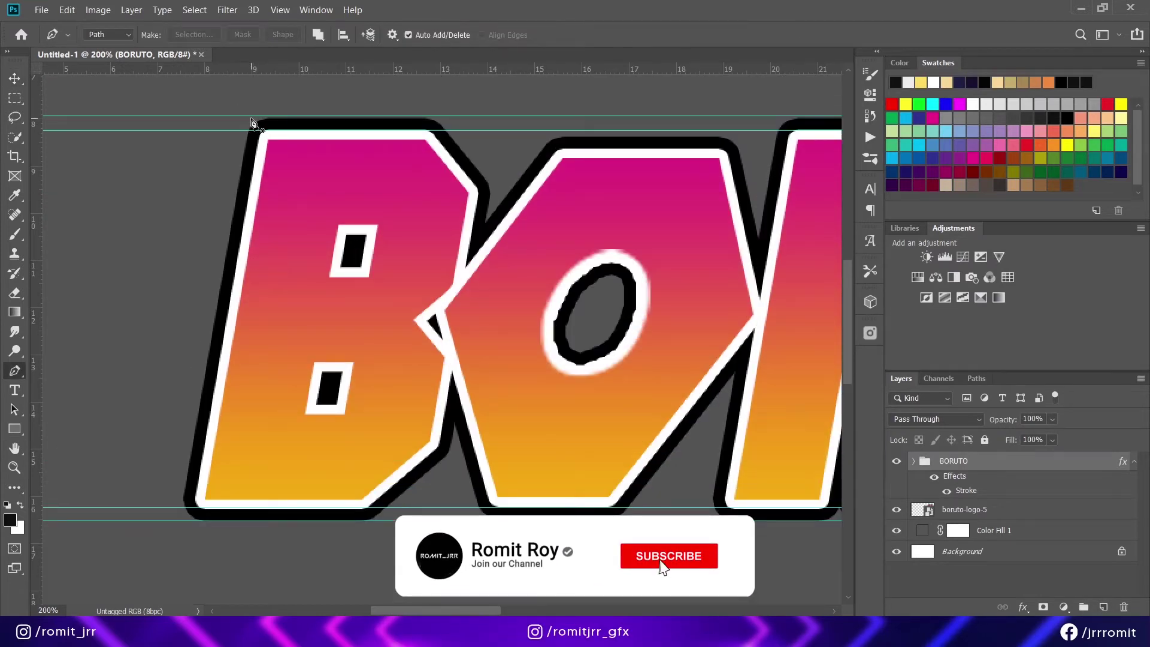
pyautogui.click(252, 116)
pyautogui.click(178, 521)
pyautogui.click(372, 521)
pyautogui.click(450, 456)
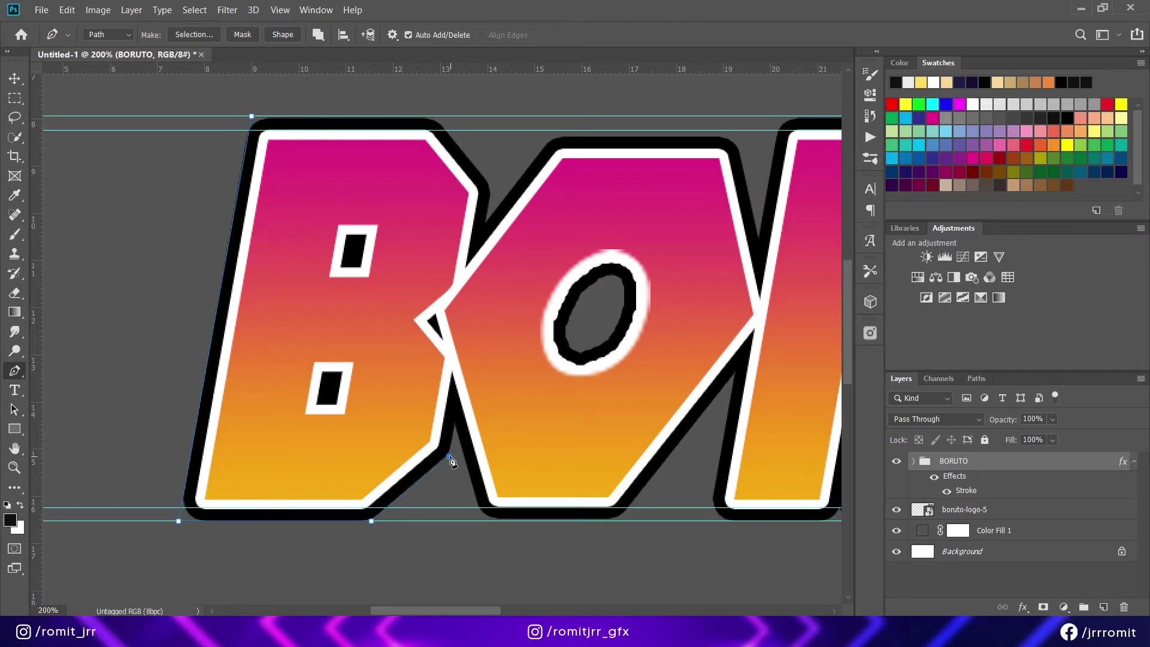
pyautogui.hotkey('ctrl', 'z')
pyautogui.click(620, 521)
pyautogui.click(711, 522)
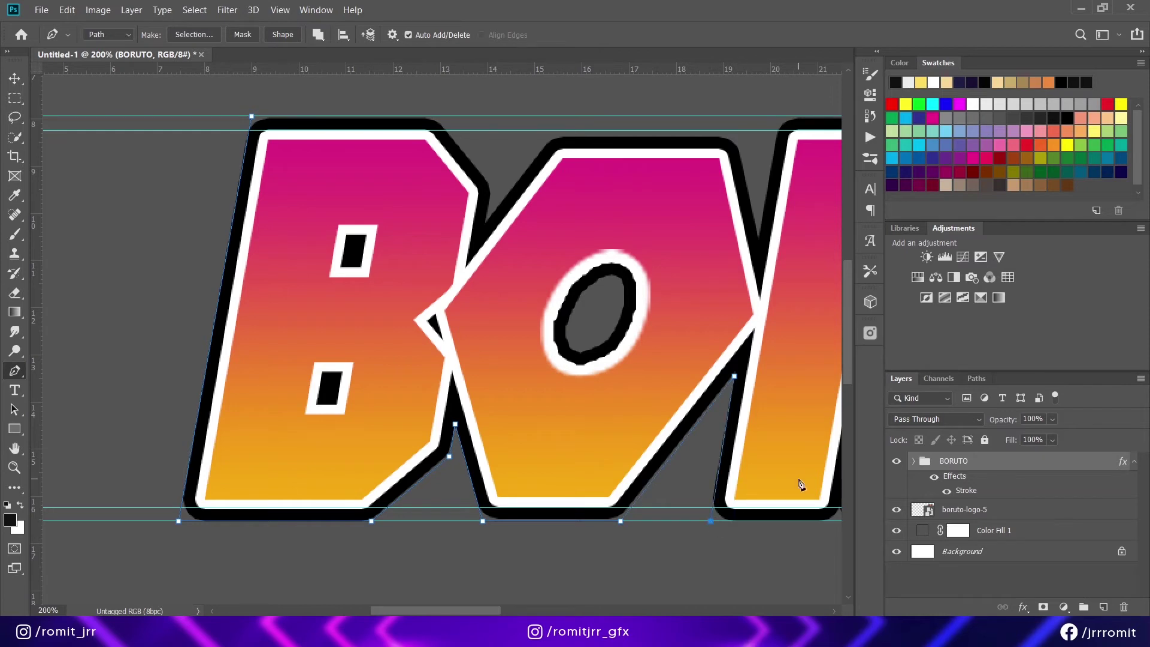
# - Continue the path with sharp corners along the undersides of R and U and around the stem of the T
pyautogui.moveTo(791, 473); pyautogui.dragTo(346, 395)
pyautogui.click(517, 444)
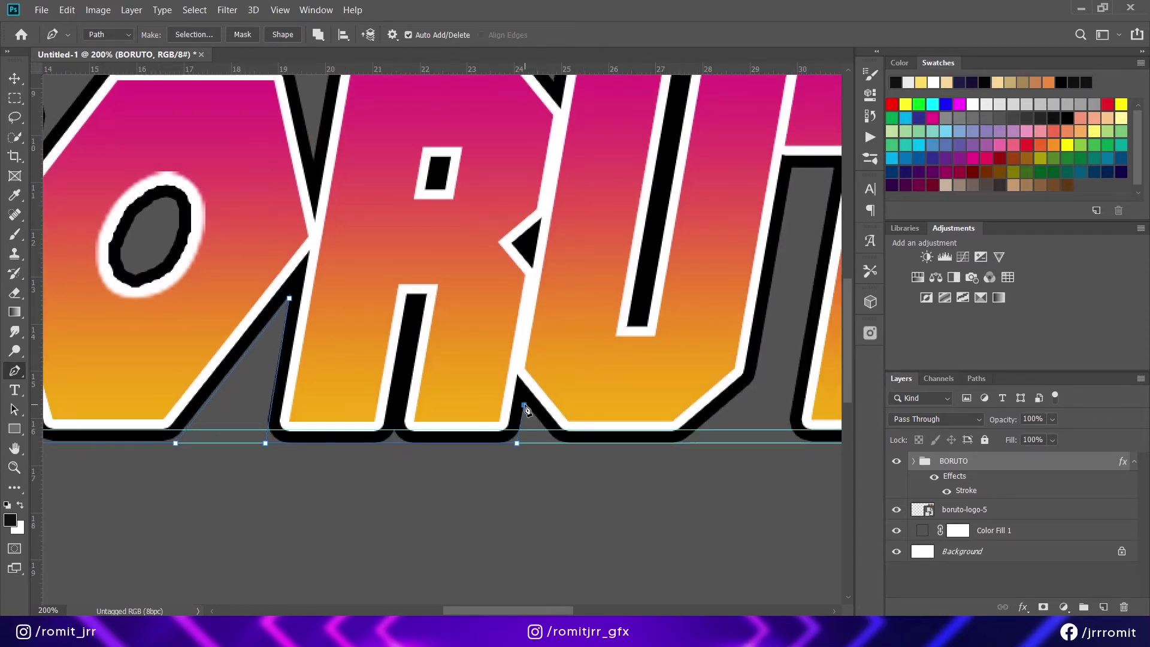
pyautogui.click(681, 444)
pyautogui.moveTo(783, 331); pyautogui.dragTo(476, 359)
pyautogui.click(485, 196)
pyautogui.click(527, 196)
pyautogui.click(479, 471)
pyautogui.click(606, 470)
pyautogui.click(656, 196)
pyautogui.click(663, 407)
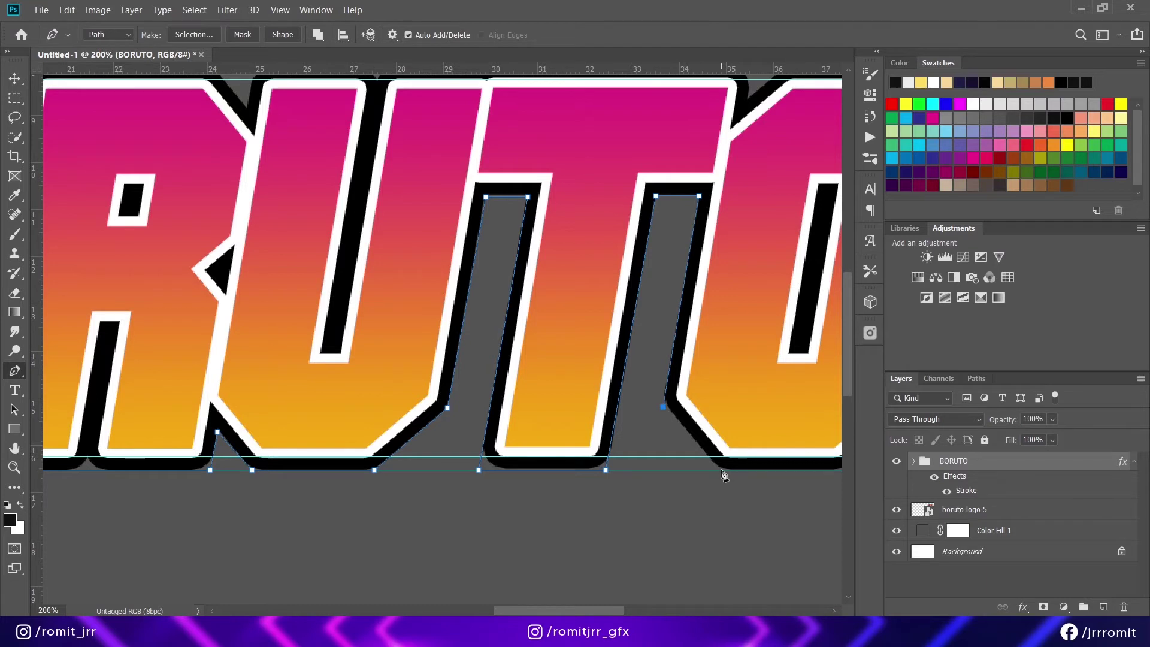
# - Trace the path around the base, right side and top of the last O
pyautogui.moveTo(665, 384); pyautogui.dragTo(344, 368)
pyautogui.click(524, 453)
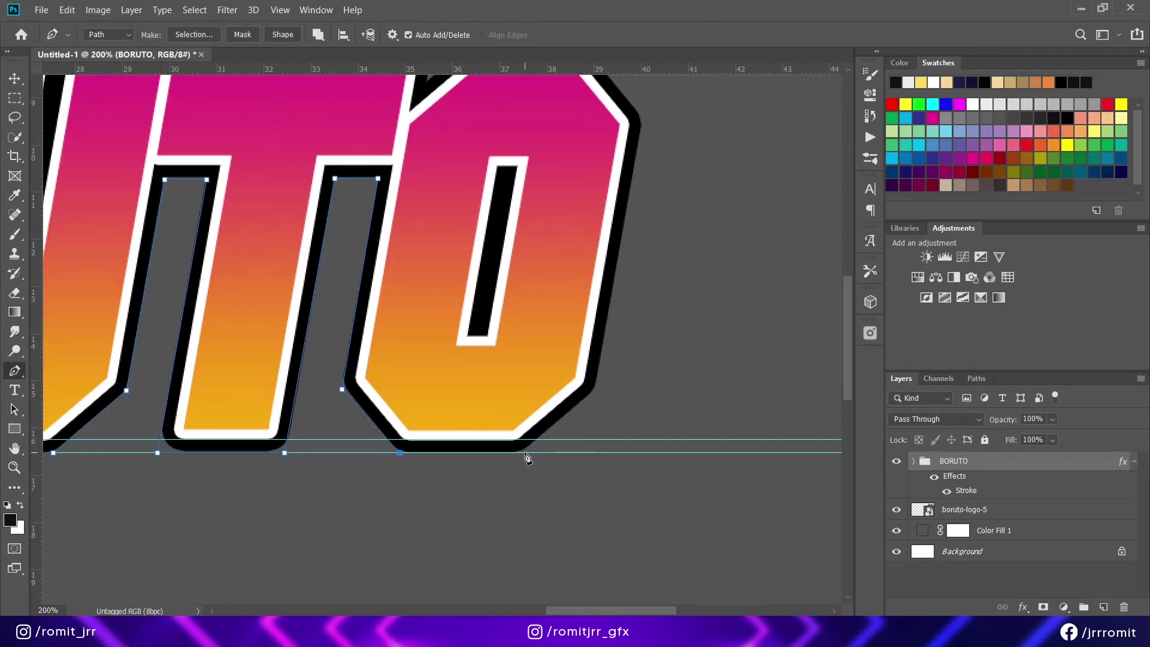
pyautogui.click(597, 389)
pyautogui.scroll(2, 597, 389)
pyautogui.click(643, 214)
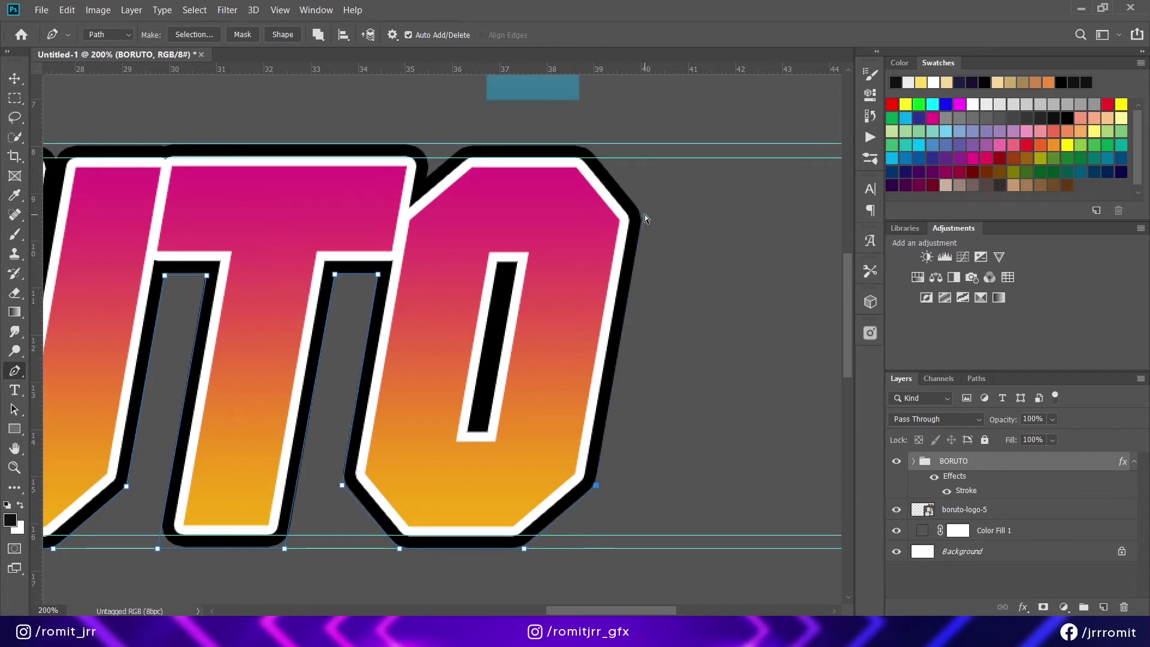
pyautogui.scroll(1, 617, 206)
pyautogui.click(463, 193)
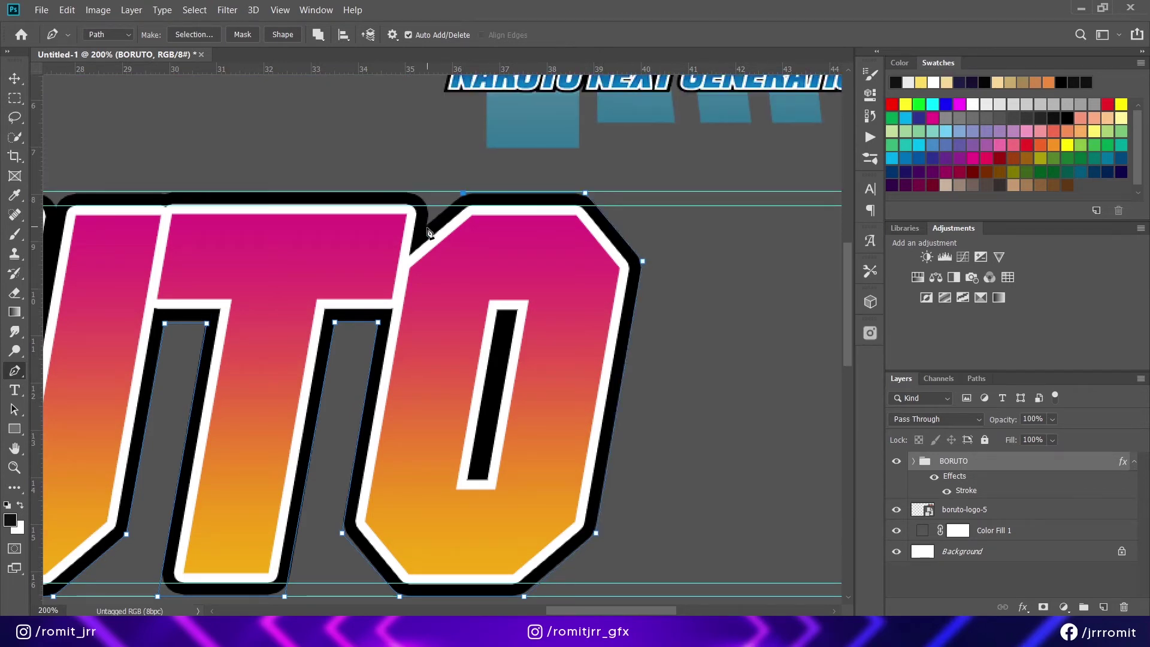
# - Extend the path along the tops of T and U to the notch between U and R
pyautogui.click(429, 194)
pyautogui.moveTo(345, 243); pyautogui.dragTo(566, 249)
pyautogui.click(158, 198)
pyautogui.moveTo(178, 252); pyautogui.dragTo(370, 252)
pyautogui.click(348, 199)
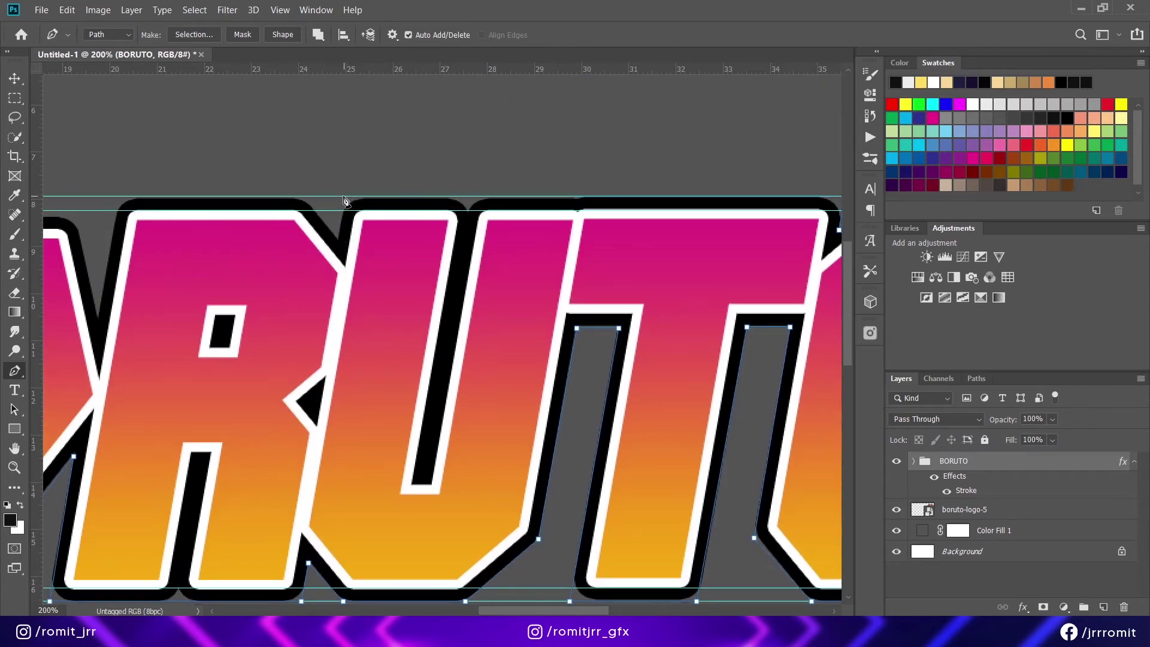
pyautogui.click(344, 197)
pyautogui.click(339, 240)
# - Complete the outline path over the tops of R, custom O and B
pyautogui.moveTo(257, 223); pyautogui.dragTo(505, 237)
pyautogui.click(365, 210)
pyautogui.click(322, 229)
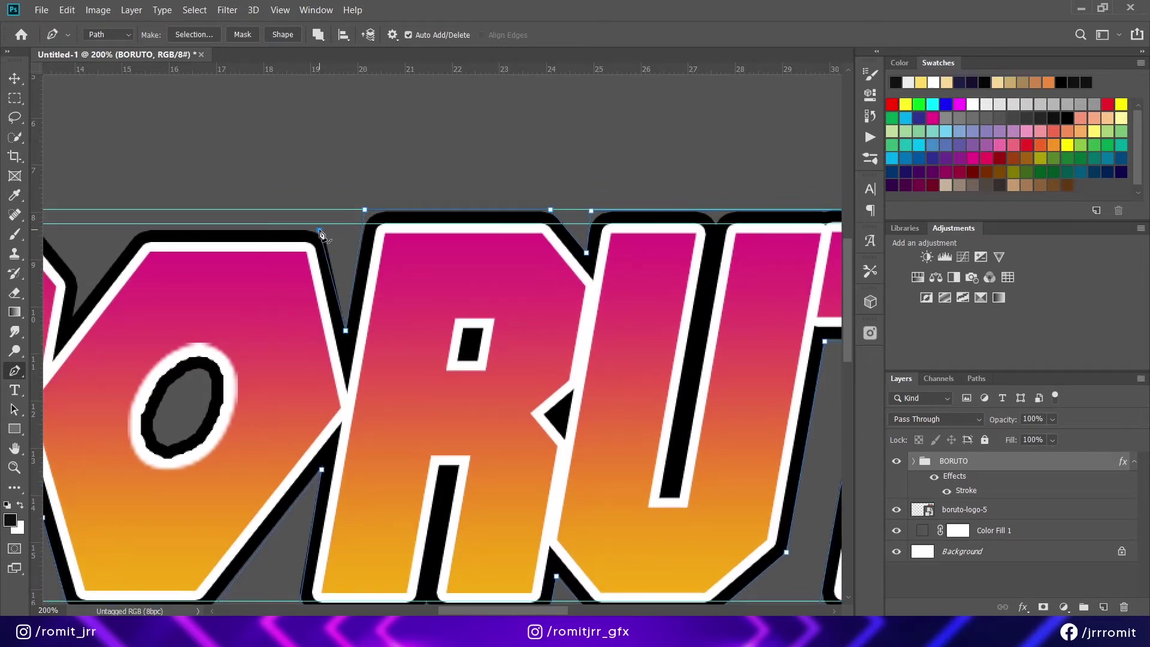
pyautogui.click(140, 228)
pyautogui.moveTo(179, 223); pyautogui.dragTo(473, 199)
pyautogui.click(367, 291)
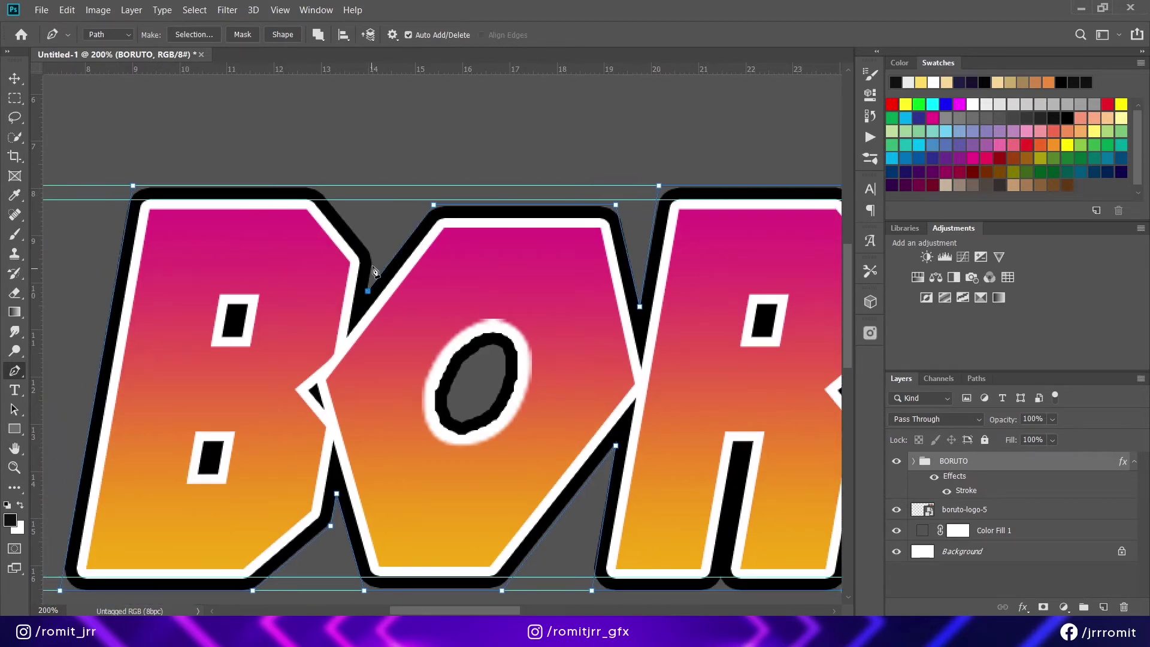
pyautogui.click(317, 189)
# - Fill the traced outline with a near-black solid color layer beneath the BORUTO group and duplicate that layer
pyautogui.click(1063, 607)
pyautogui.click(1044, 345)
pyautogui.click(1092, 252)
pyautogui.moveTo(977, 461); pyautogui.dragTo(1092, 609)
# - Clear the layer style from the BORUTO group and hide the guides
pyautogui.rightClick(960, 461)
pyautogui.click(994, 461)
pyautogui.press('m')
pyautogui.hotkey('ctrl', '-')
pyautogui.hotkey('ctrl', '-')
pyautogui.hotkey('ctrl', ';')
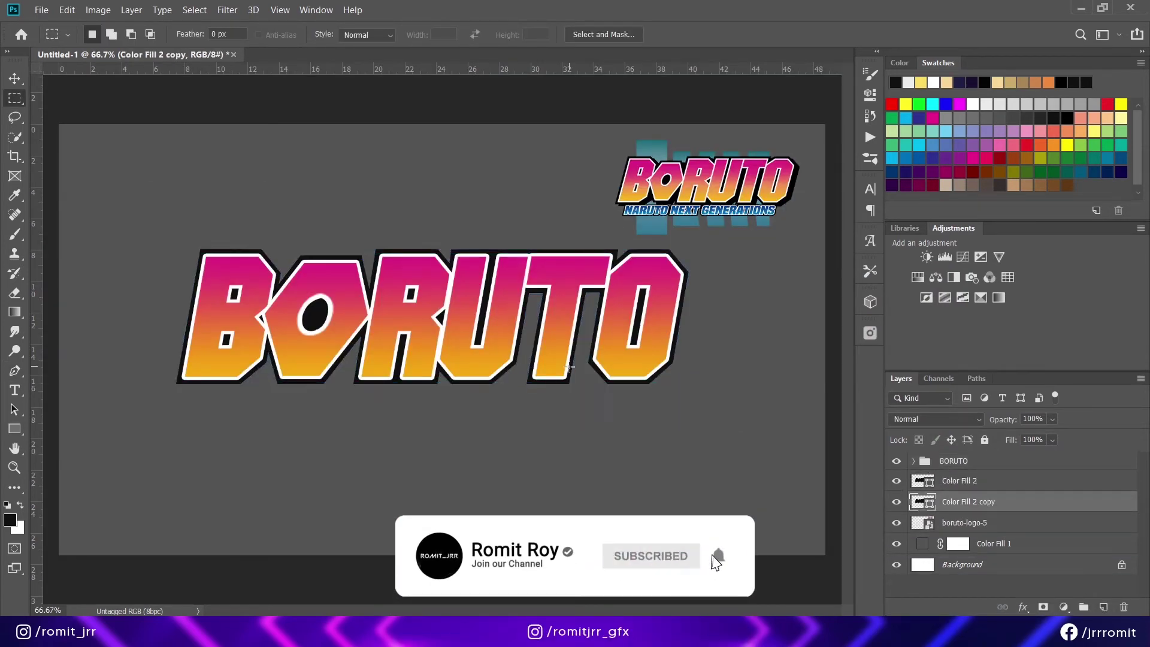
# - Offset the Color Fill 2 copy layer down and to the right as a shadow behind the lettering, and select the BORUTO group
pyautogui.click(14, 80)
pyautogui.press('Down')
pyautogui.press('Down')
pyautogui.press('Down')
pyautogui.press('Down')
pyautogui.press('Down')
pyautogui.press('Down')
pyautogui.press('Down')
pyautogui.press('Down')
pyautogui.press('Right')
pyautogui.press('Right')
pyautogui.press('Right')
pyautogui.press('Right')
pyautogui.press('Right')
pyautogui.press('Right')
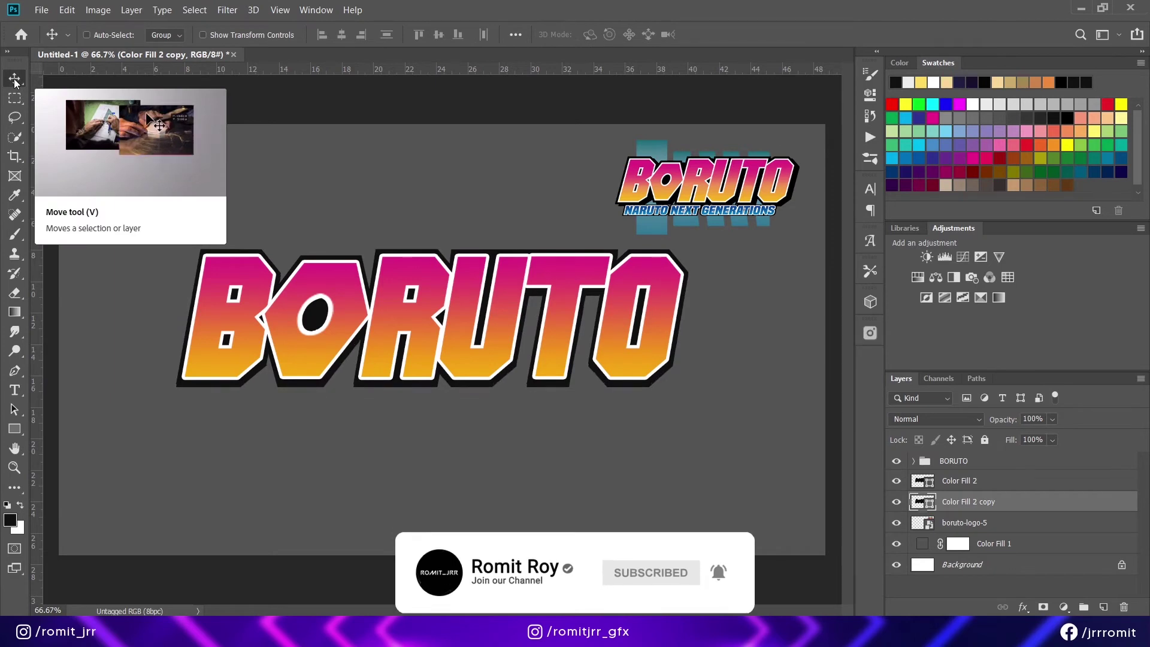
pyautogui.press('Right')
pyautogui.press('Right')
pyautogui.press('Right')
pyautogui.press('Right')
pyautogui.press('Down')
pyautogui.press('Down')
pyautogui.press('Down')
pyautogui.press('Down')
pyautogui.press('Right')
pyautogui.press('Right')
pyautogui.press('Right')
pyautogui.press('Right')
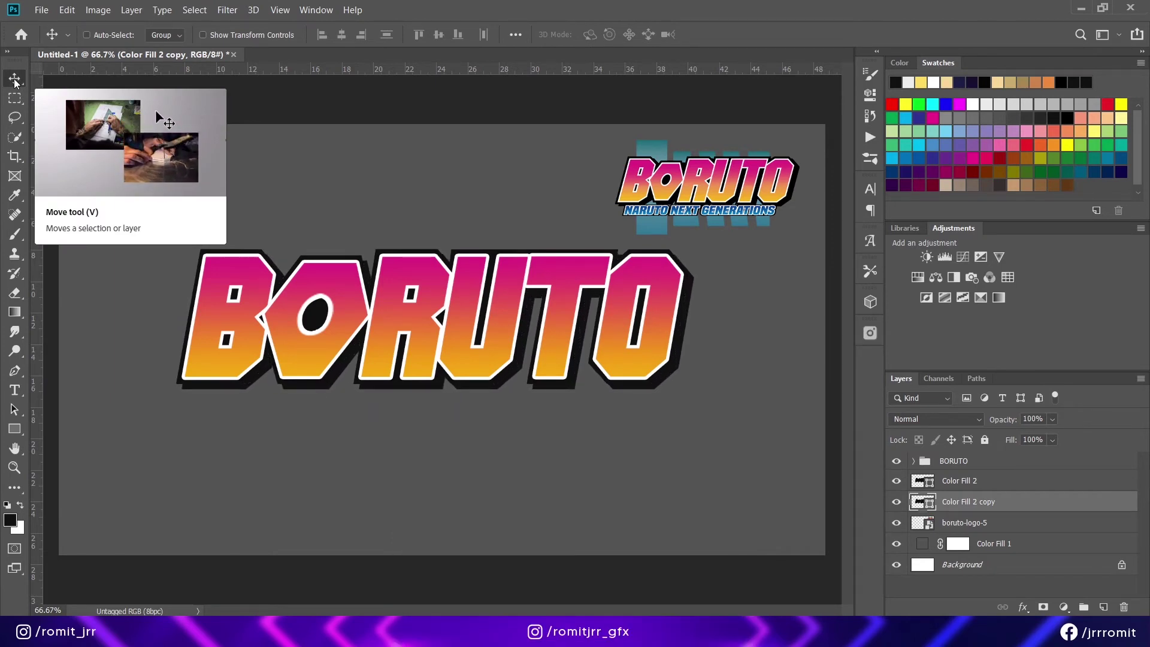
pyautogui.click(948, 465)
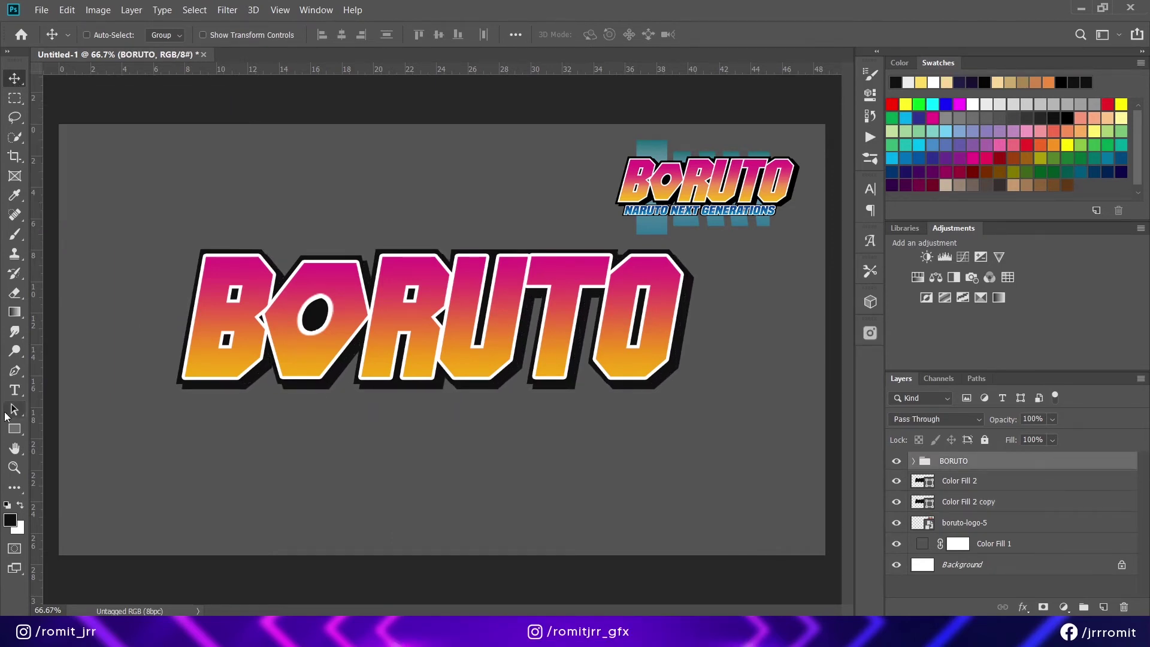
# - Group the existing lettering group with both black fill layers and name the new group BORUTO
pyautogui.press('t')
pyautogui.keyDown('shift'); pyautogui.click(954, 482); pyautogui.keyUp('shift')
pyautogui.keyDown('shift'); pyautogui.click(959, 501); pyautogui.keyUp('shift')
pyautogui.hotkey('ctrl', 'g')
pyautogui.doubleClick(946, 461)
pyautogui.write('BORUTO')
pyautogui.press('Return')
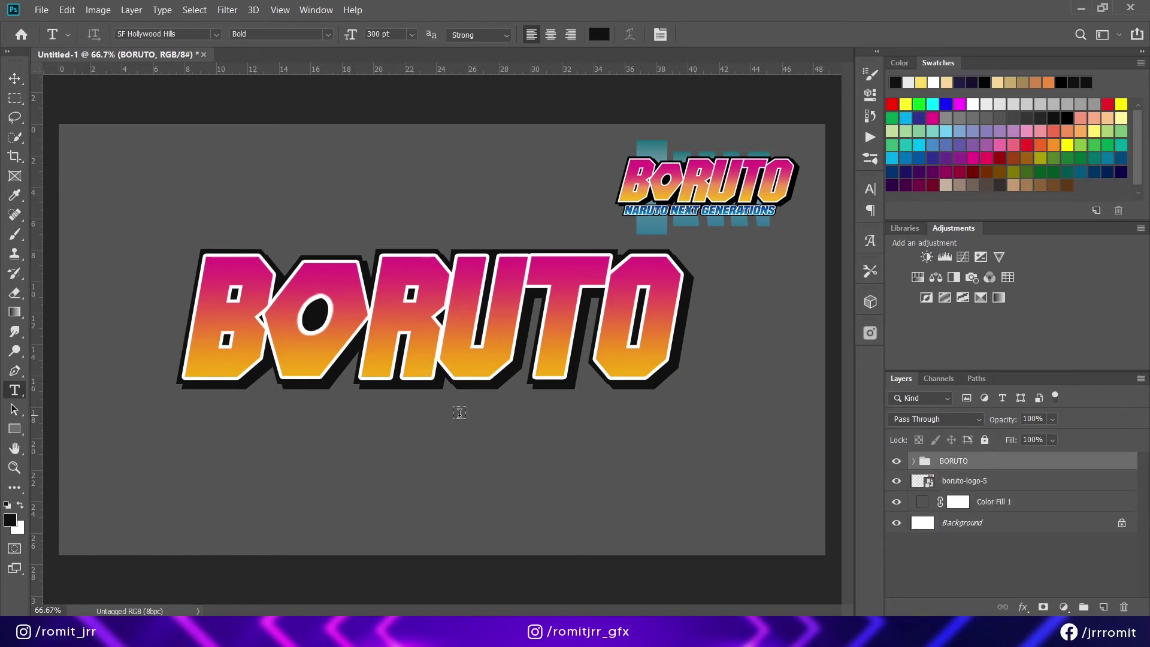
# - Start a centered text line below the lettering in Impact Regular at 60 pt
pyautogui.click(434, 419)
pyautogui.click(133, 33)
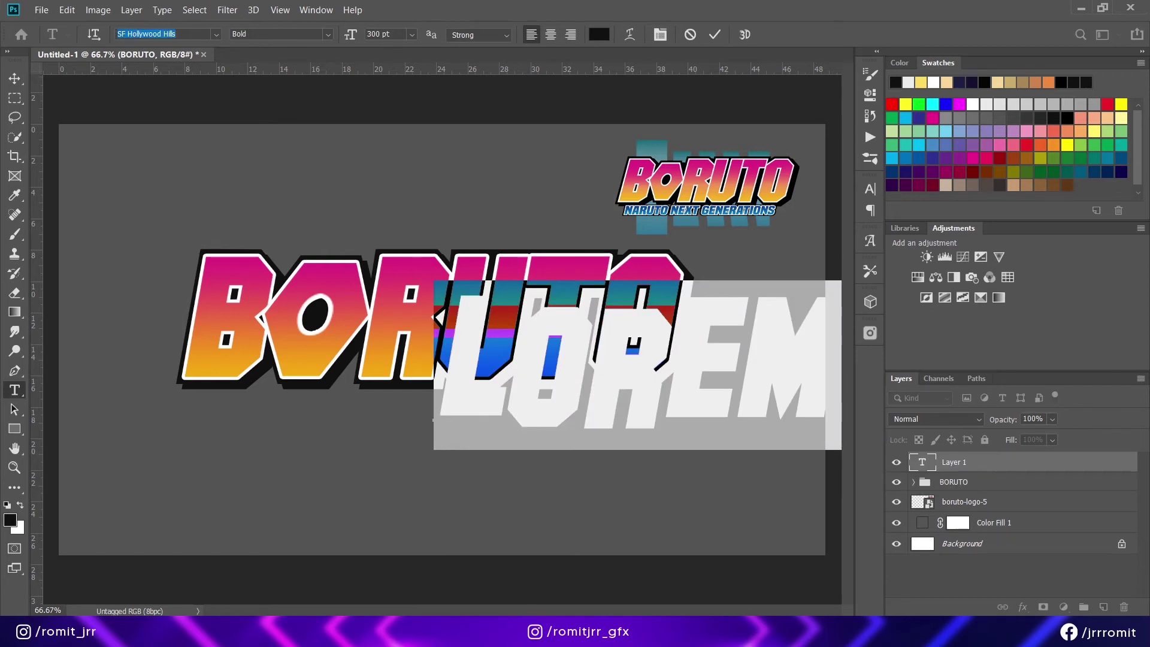
pyautogui.write('impact')
pyautogui.click(176, 82)
pyautogui.click(551, 34)
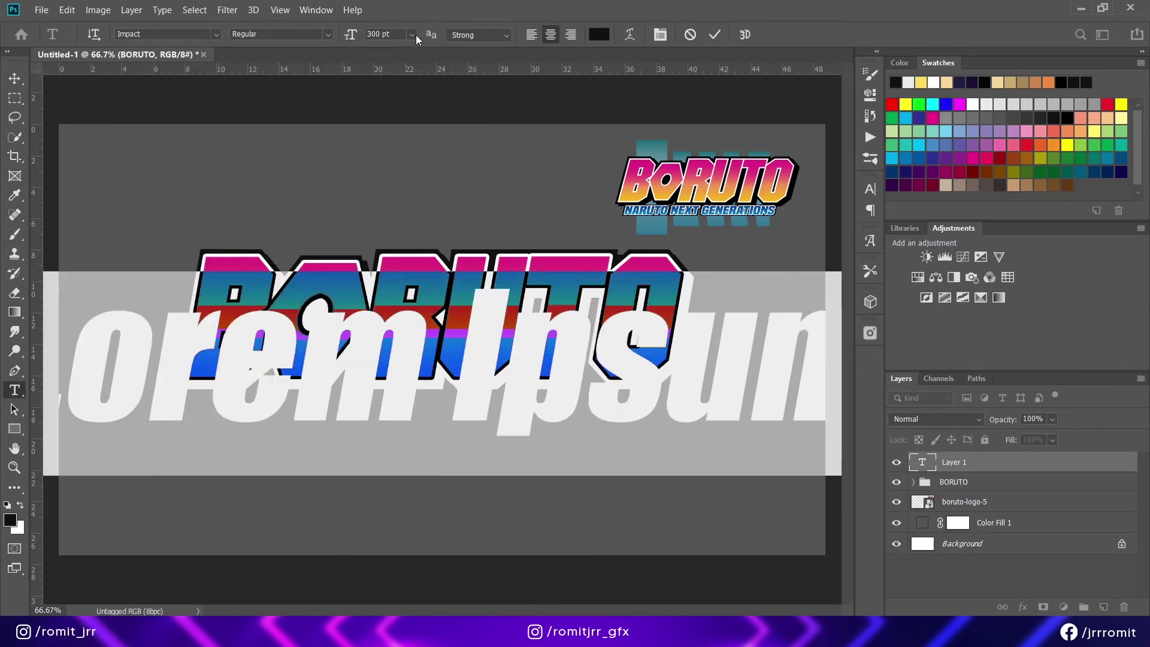
pyautogui.click(411, 34)
pyautogui.click(394, 219)
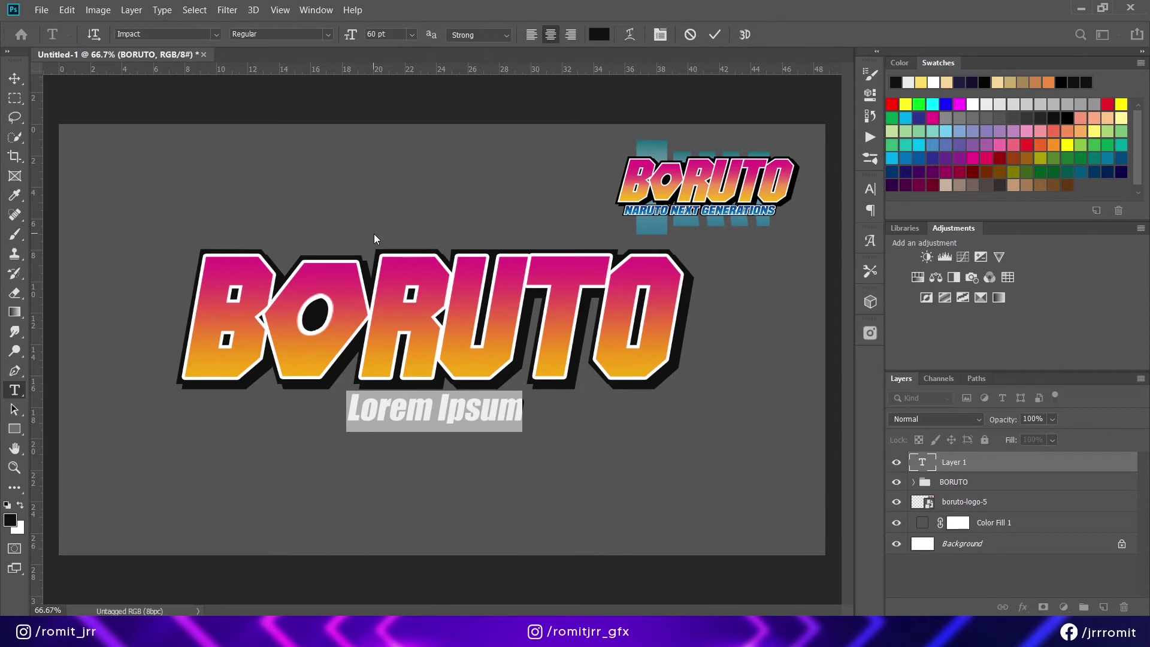
# - Enter the subtitle text NARUTO NEXT GENERATIONS below the lettering
pyautogui.write('NARUTO NEXT GENERATION')
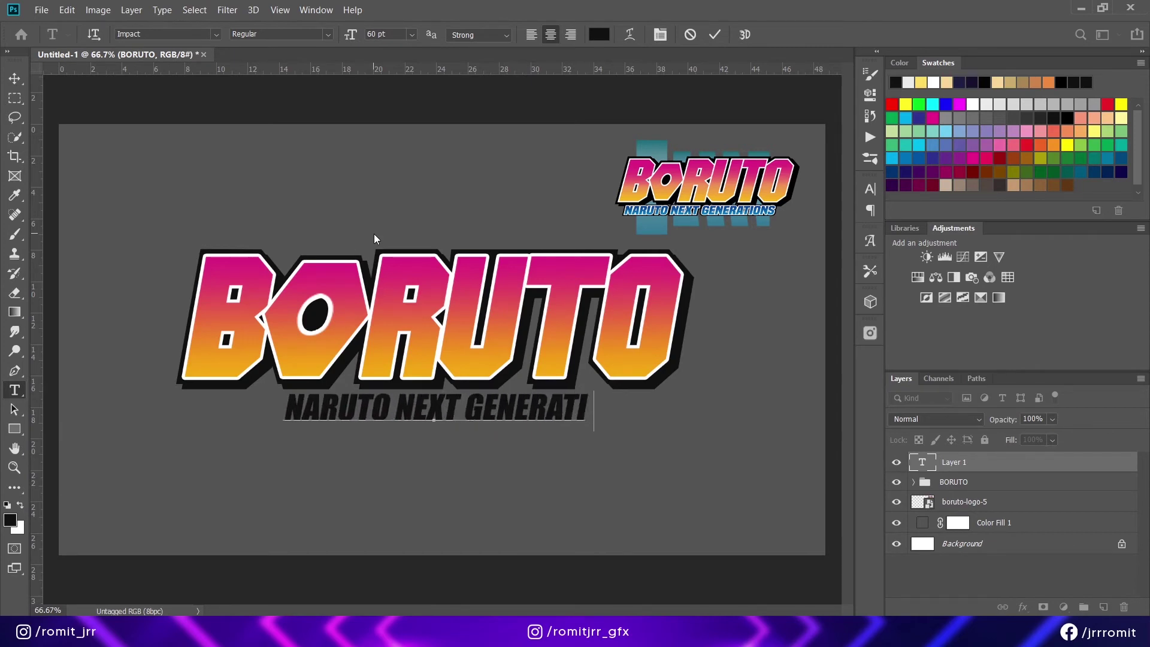
pyautogui.hotkey('ctrl', 'a')
pyautogui.click(609, 411)
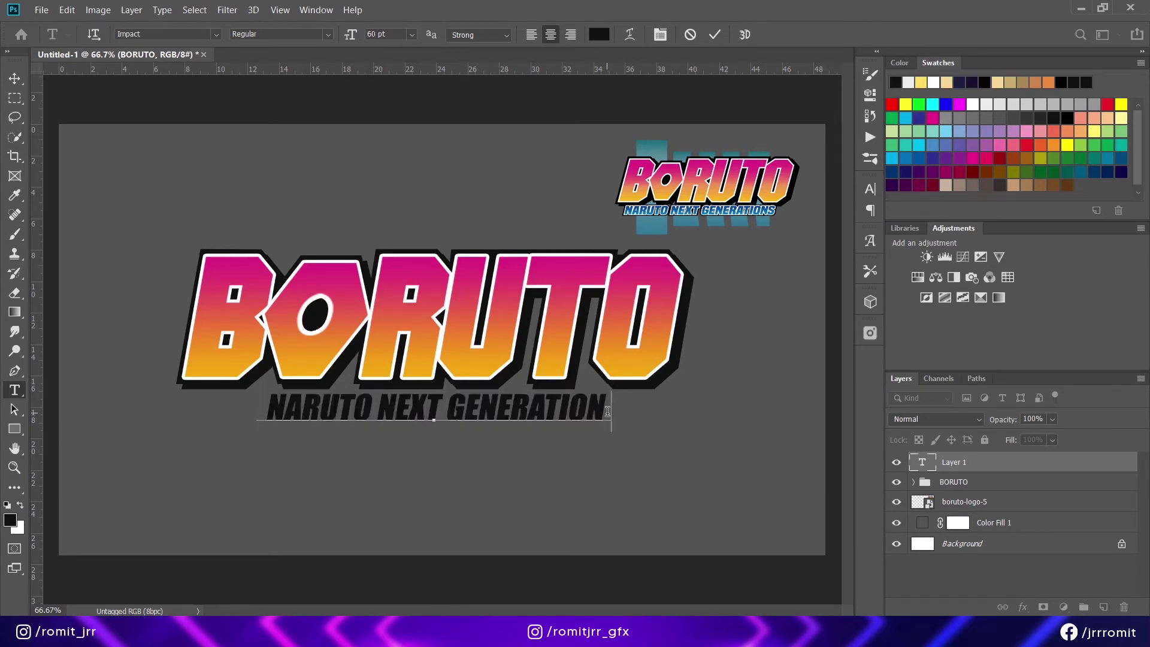
pyautogui.write('S')
pyautogui.hotkey('ctrl', 'a')
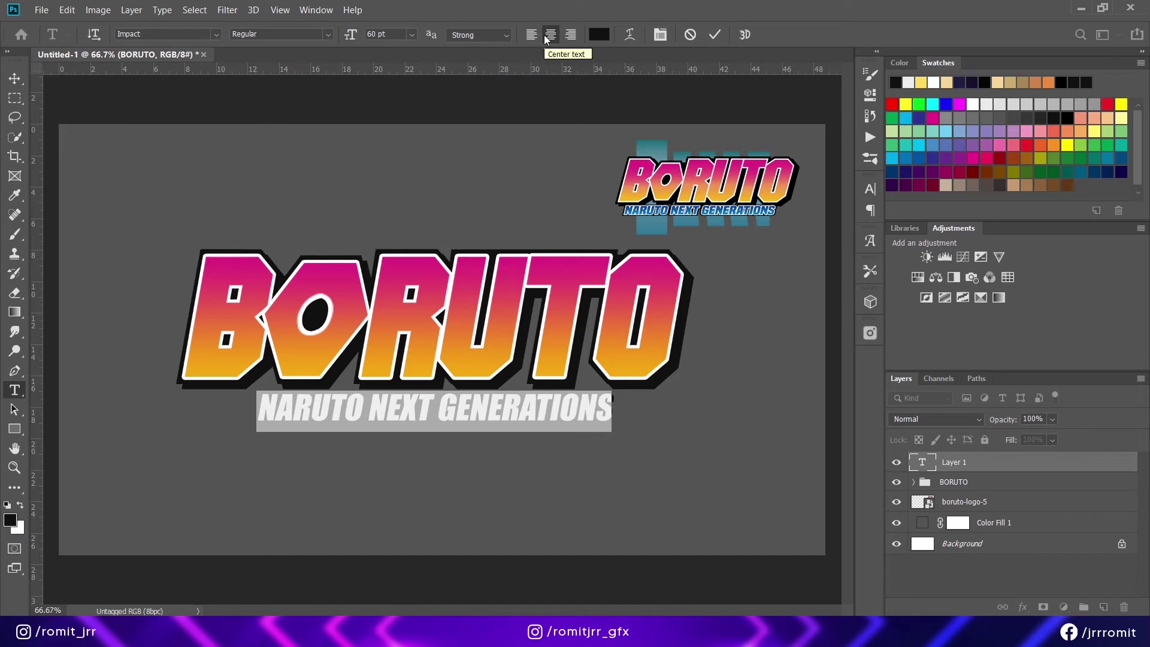
# - Enlarge the subtitle text by one preset size and nudge it left and slightly down beneath the lettering
pyautogui.click(411, 34)
pyautogui.click(393, 228)
pyautogui.click(15, 78)
pyautogui.hotkey('shift', 'Left')
pyautogui.hotkey('shift', 'Left')
pyautogui.hotkey('shift', 'Left')
pyautogui.hotkey('shift', 'Down')
# - Apply a Gradient Overlay layer style to the NARUTO NEXT GENERATIONS text layer
pyautogui.rightClick(980, 472)
pyautogui.click(803, 13)
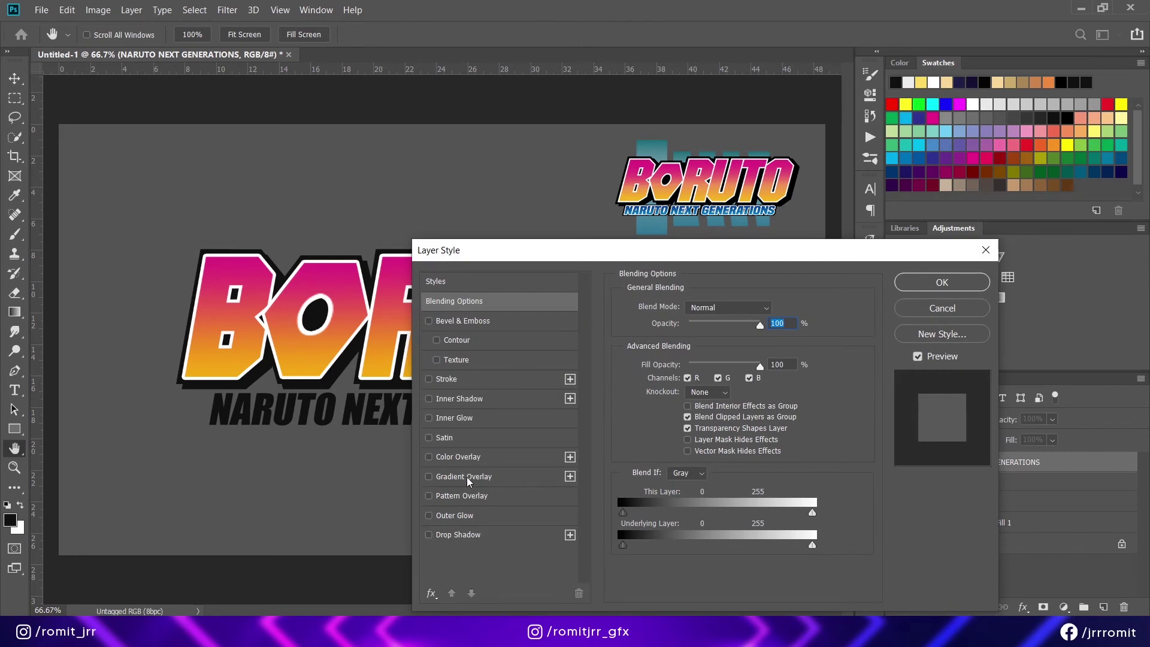
pyautogui.click(467, 477)
pyautogui.moveTo(646, 247); pyautogui.dragTo(169, 100)
pyautogui.hotkey('ctrl', '+')
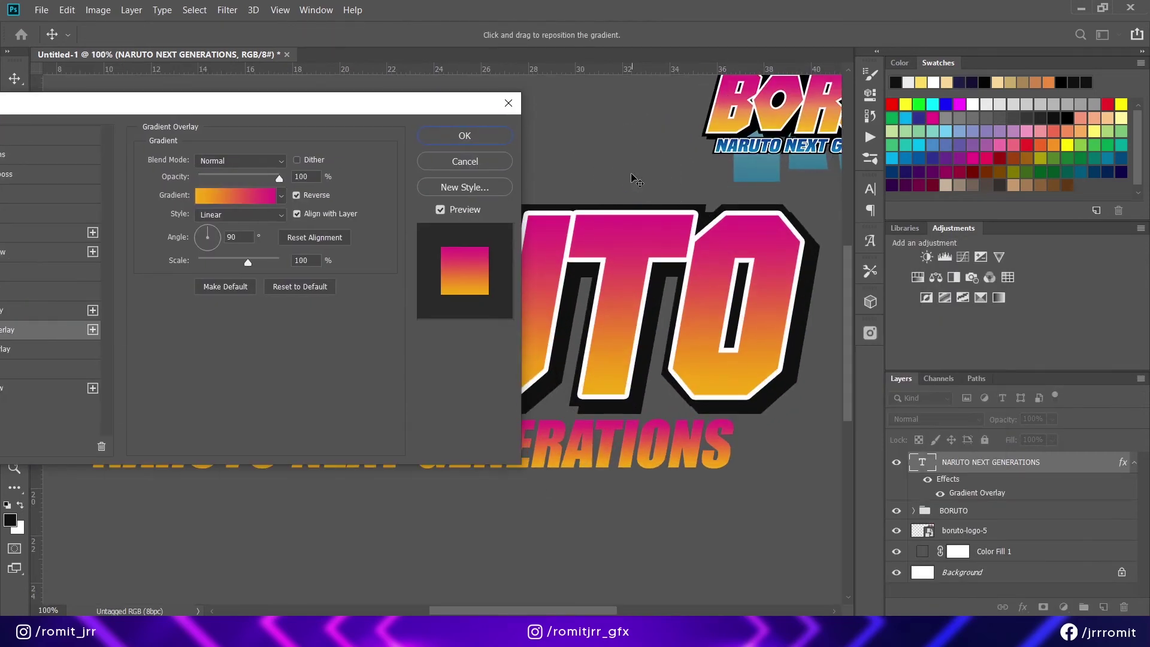
pyautogui.hotkey('ctrl', '+')
pyautogui.press('Return')
# - Sample the dark and light blues from the subtitle of the reference logo with the Eyedropper
pyautogui.moveTo(670, 159); pyautogui.dragTo(335, 384)
pyautogui.moveTo(599, 222); pyautogui.dragTo(135, 551)
pyautogui.hotkey('ctrl', '+')
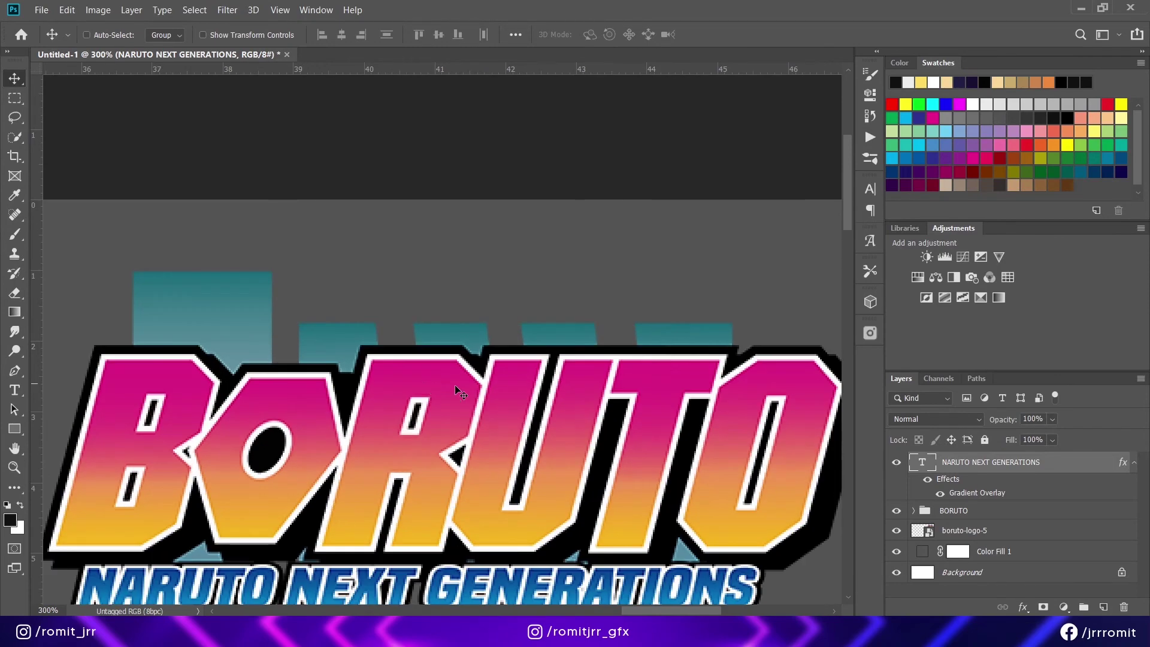
pyautogui.scroll(-3, 454, 386)
pyautogui.press('i')
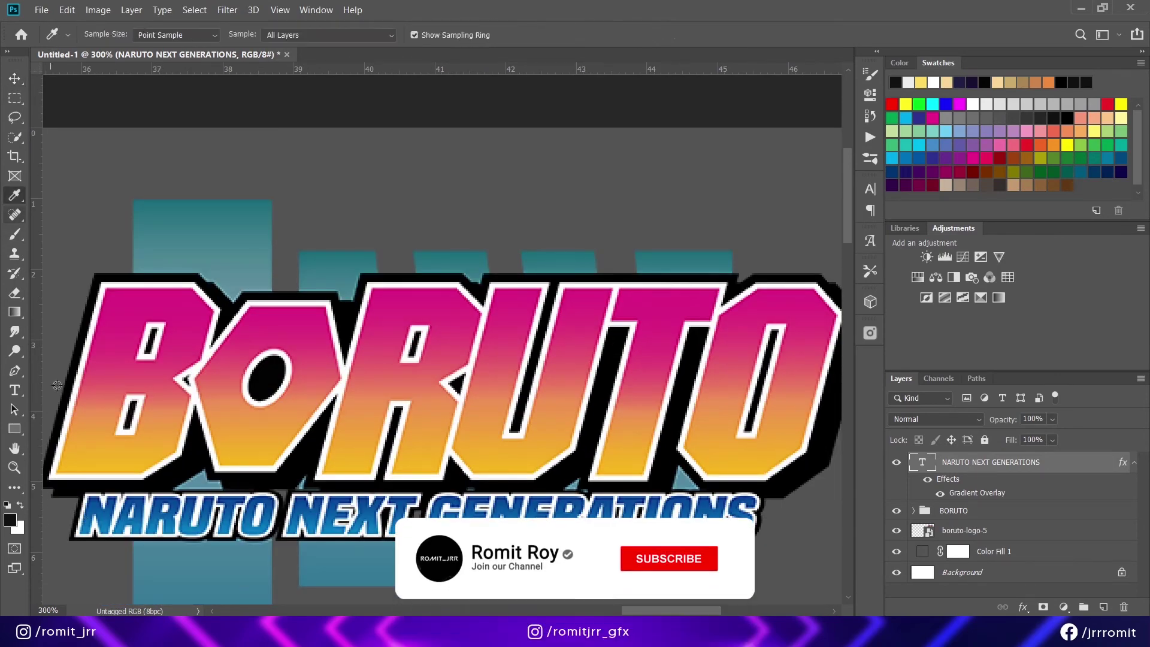
pyautogui.click(92, 501)
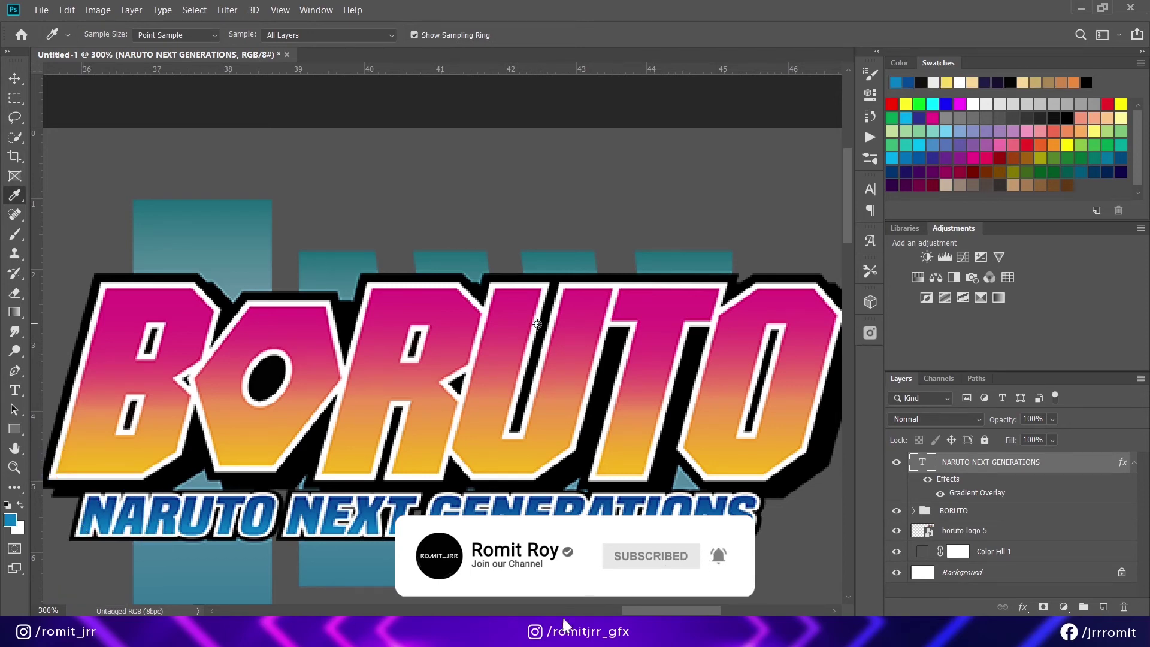
# - Edit the subtitle's gradient overlay and set its first color stop to the sampled dark blue
pyautogui.hotkey('ctrl', '-')
pyautogui.hotkey('ctrl', '-')
pyautogui.hotkey('ctrl', '+')
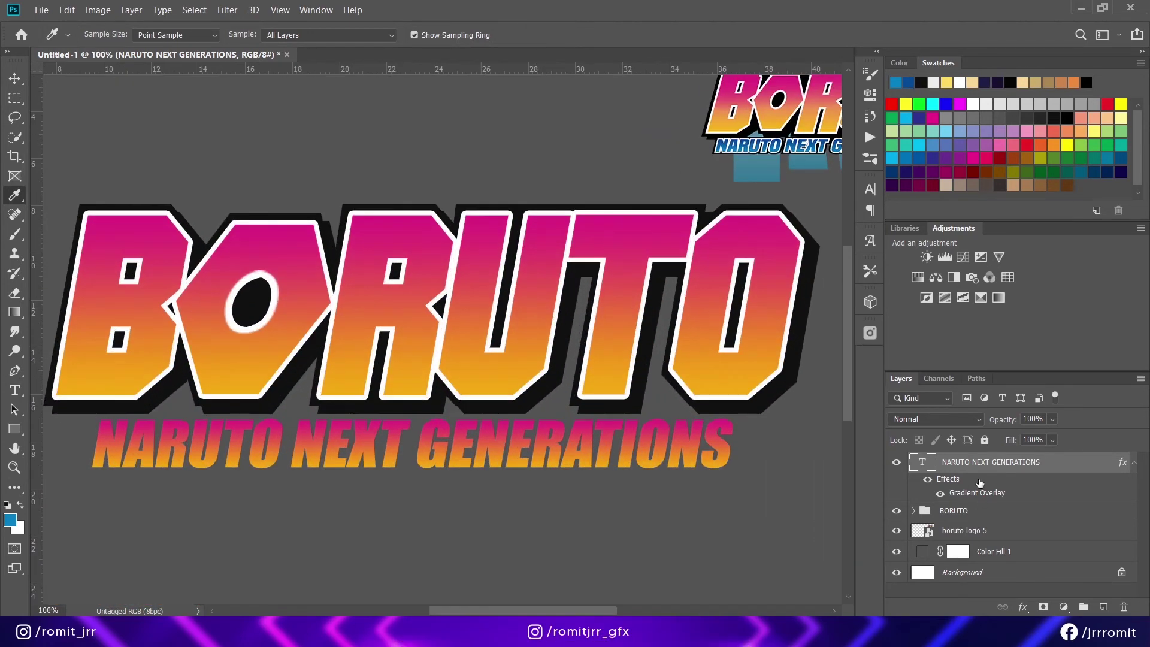
pyautogui.doubleClick(976, 497)
pyautogui.click(293, 196)
pyautogui.click(202, 423)
pyautogui.doubleClick(202, 423)
pyautogui.click(909, 82)
pyautogui.press('Return')
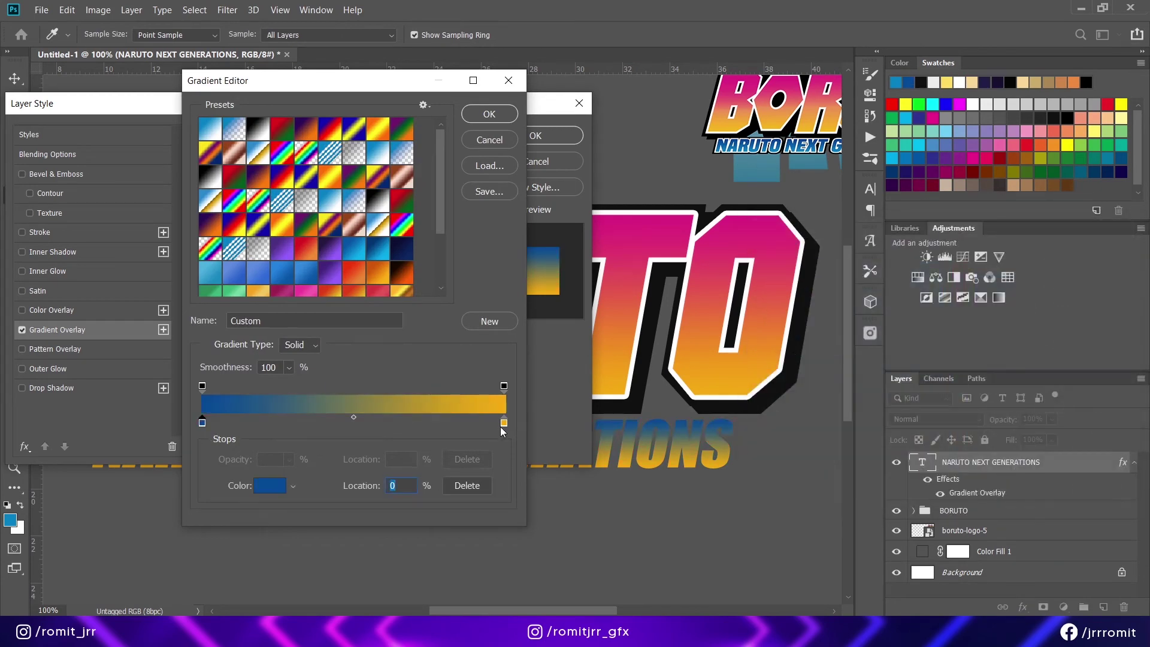
# - Set the gradient's end color stop to light blue 0082c6 and apply the overlay to the subtitle
pyautogui.click(504, 423)
pyautogui.doubleClick(503, 423)
pyautogui.click(896, 82)
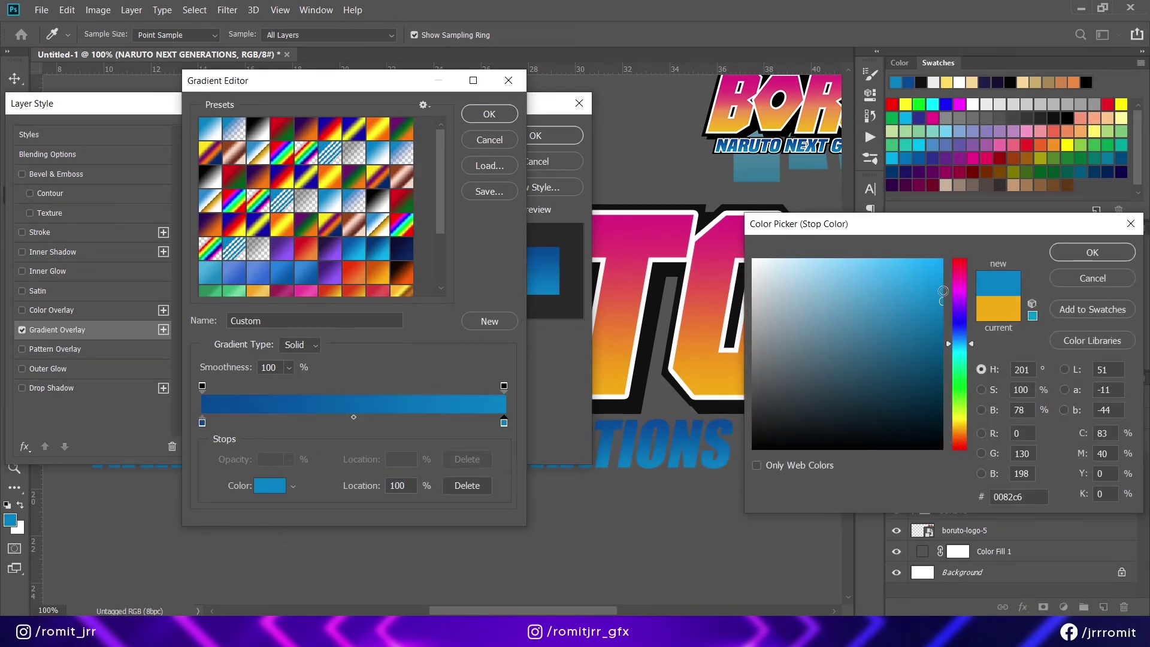
pyautogui.click(1093, 252)
pyautogui.click(489, 114)
pyautogui.click(533, 135)
# - Add an outside Stroke effect to the subtitle and set its color to white (ffffff)
pyautogui.rightClick(968, 479)
pyautogui.click(851, 18)
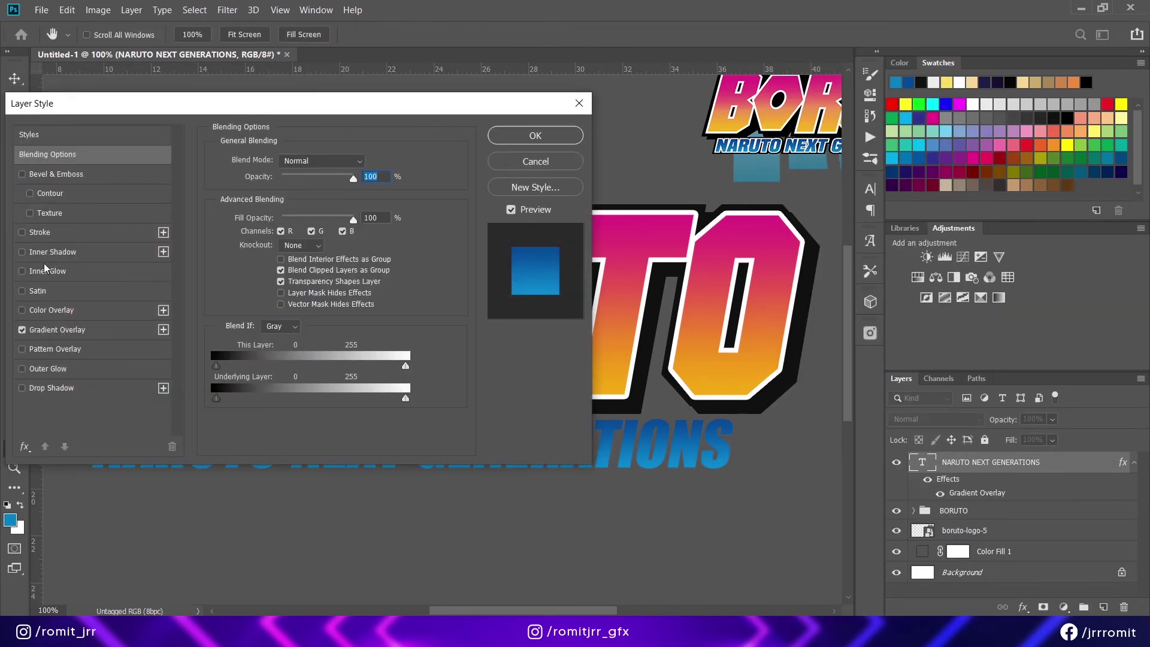
pyautogui.click(45, 234)
pyautogui.moveTo(191, 103)
pyautogui.mouseDown()
pyautogui.moveTo(823, 244)
pyautogui.moveTo(639, 317)
pyautogui.mouseUp()
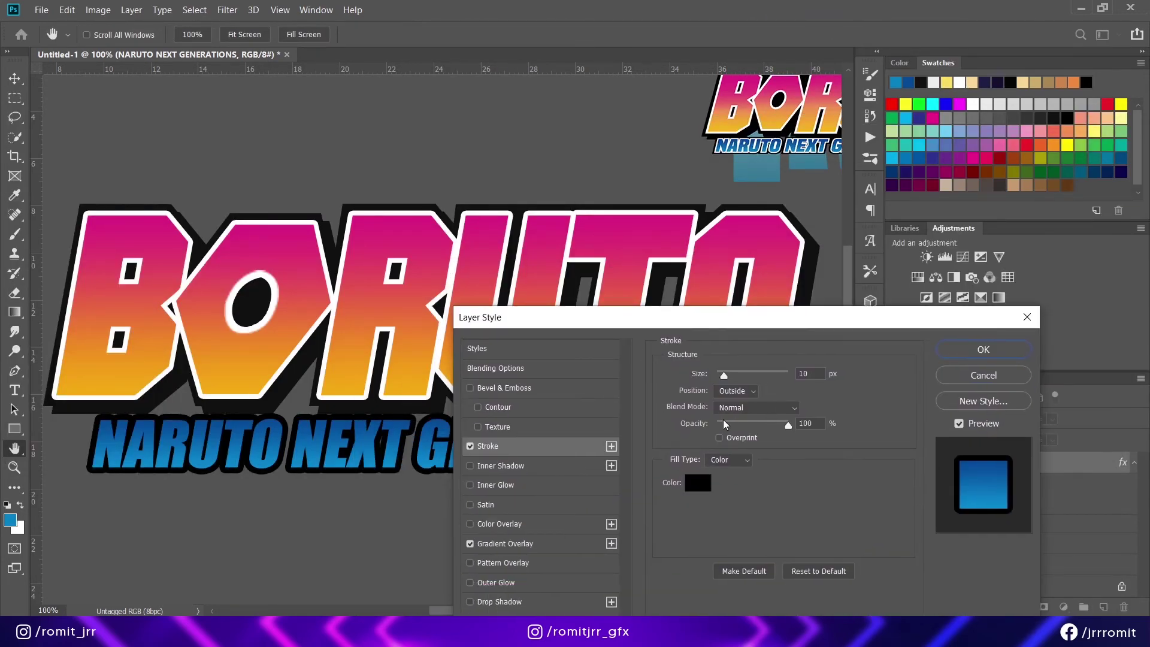
pyautogui.click(698, 483)
pyautogui.write('ffffff')
pyautogui.click(1092, 252)
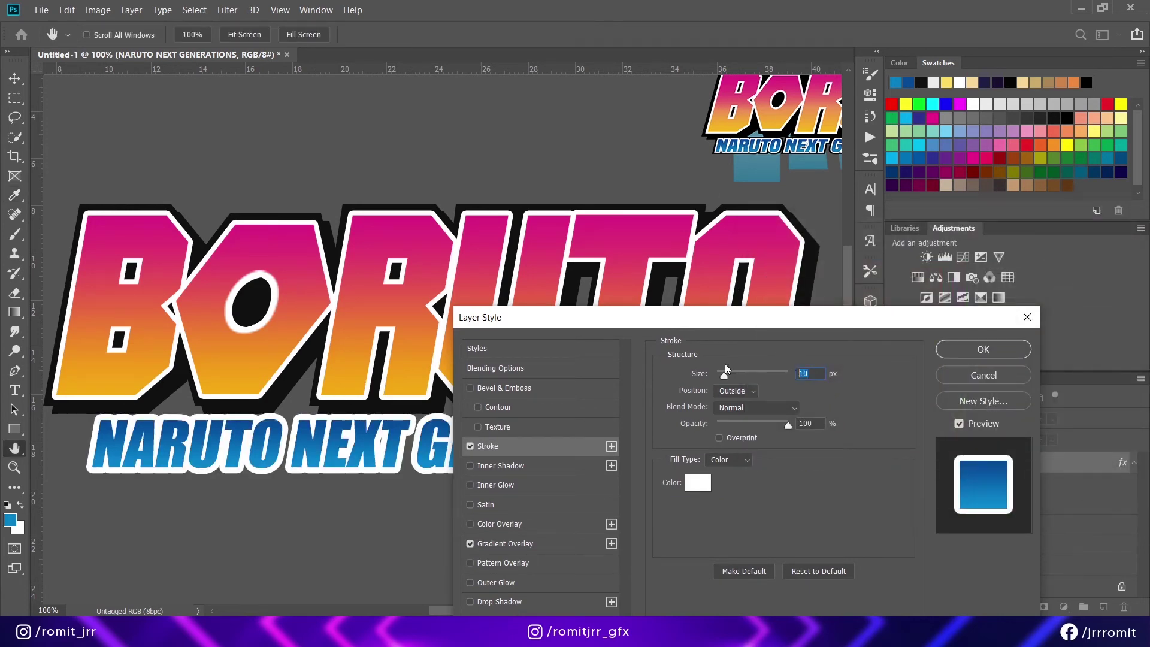
# - Set the subtitle's stroke size to 5 px and apply the layer style
pyautogui.write('5')
pyautogui.write('4')
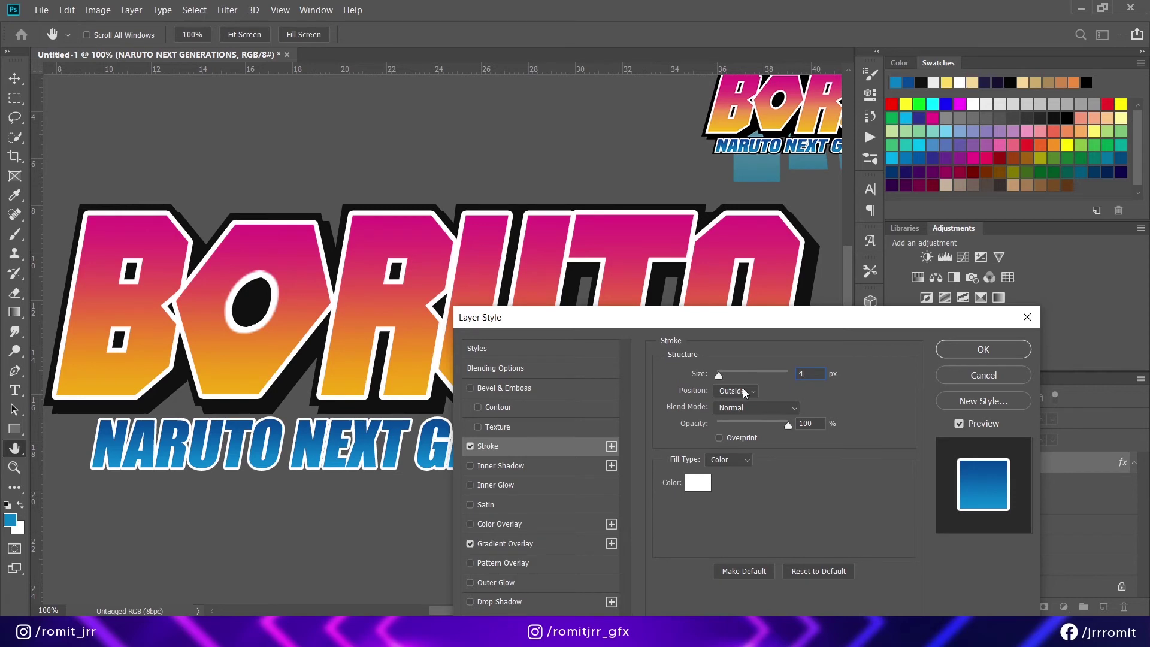
pyautogui.write('5')
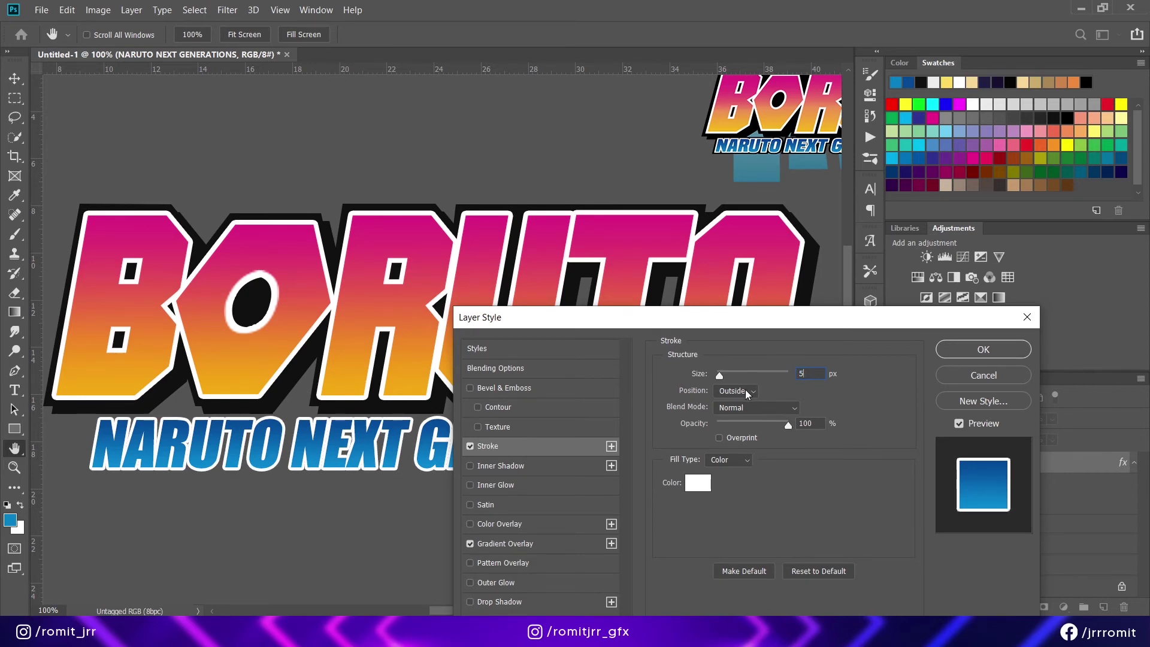
pyautogui.click(1005, 346)
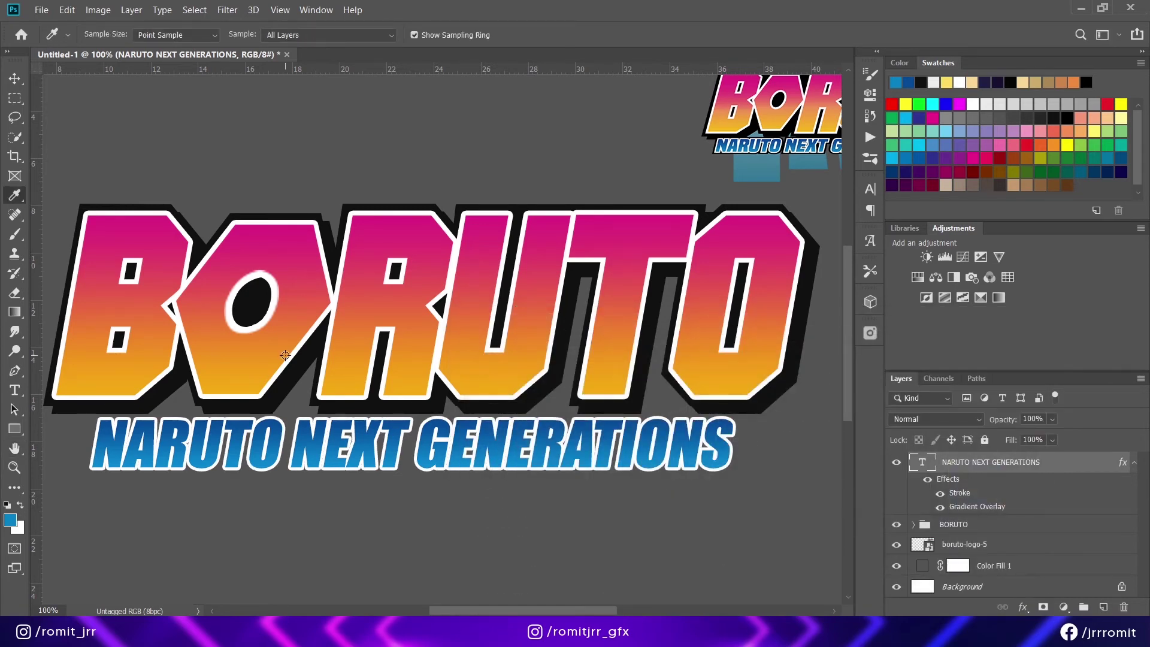
# - Place guides above and below the subtitle, select the BORUTO group and start a Pen outline path around the text
pyautogui.hotkey('ctrl', '+')
pyautogui.scroll(-3, 288, 355)
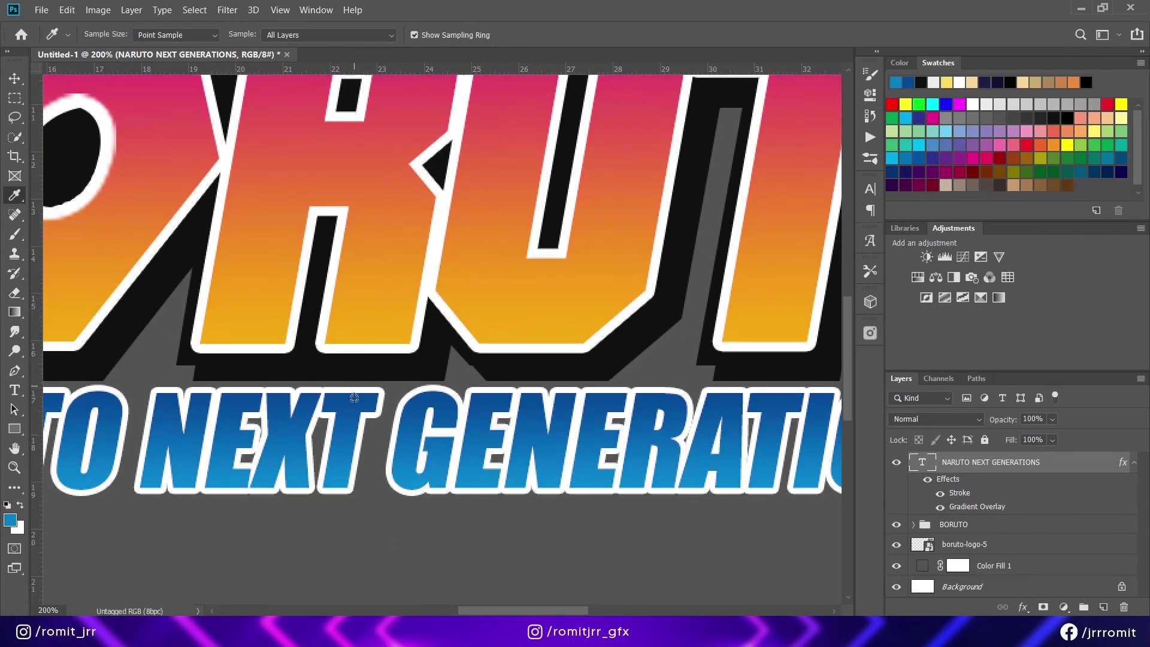
pyautogui.moveTo(469, 611); pyautogui.dragTo(399, 611)
pyautogui.scroll(-1, 399, 604)
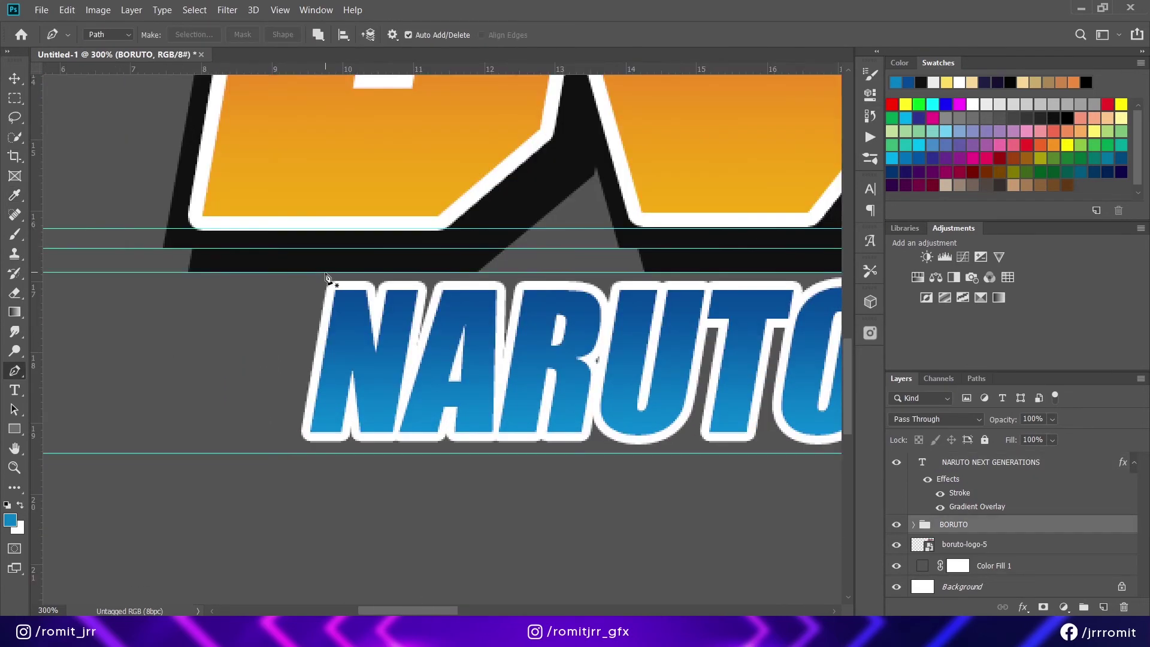
pyautogui.press('p')
pyautogui.hscroll(10, 530, 468)
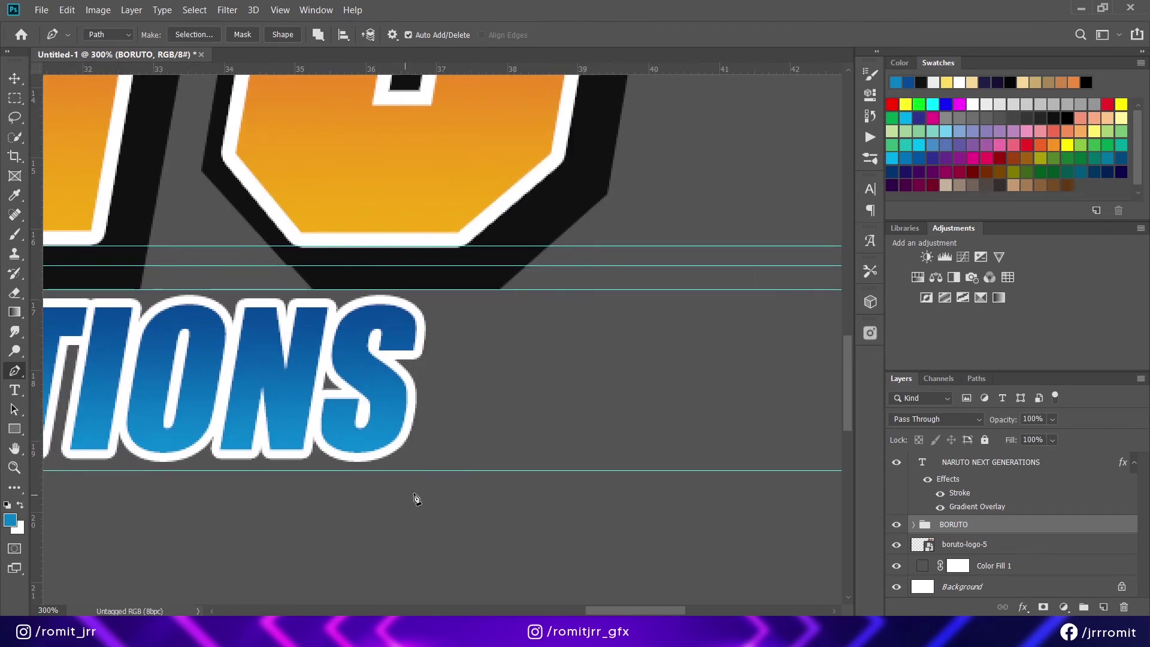
# - Extend the outline path along the lower guide to an anchor beneath the final S of GENERATIONS
pyautogui.click(418, 471)
pyautogui.hotkey('ctrl', 'z')
pyautogui.click(410, 470)
pyautogui.moveTo(421, 368); pyautogui.dragTo(389, 334)
pyautogui.hotkey('ctrl', 'z')
pyautogui.hotkey('ctrl', 'z')
pyautogui.click(384, 470)
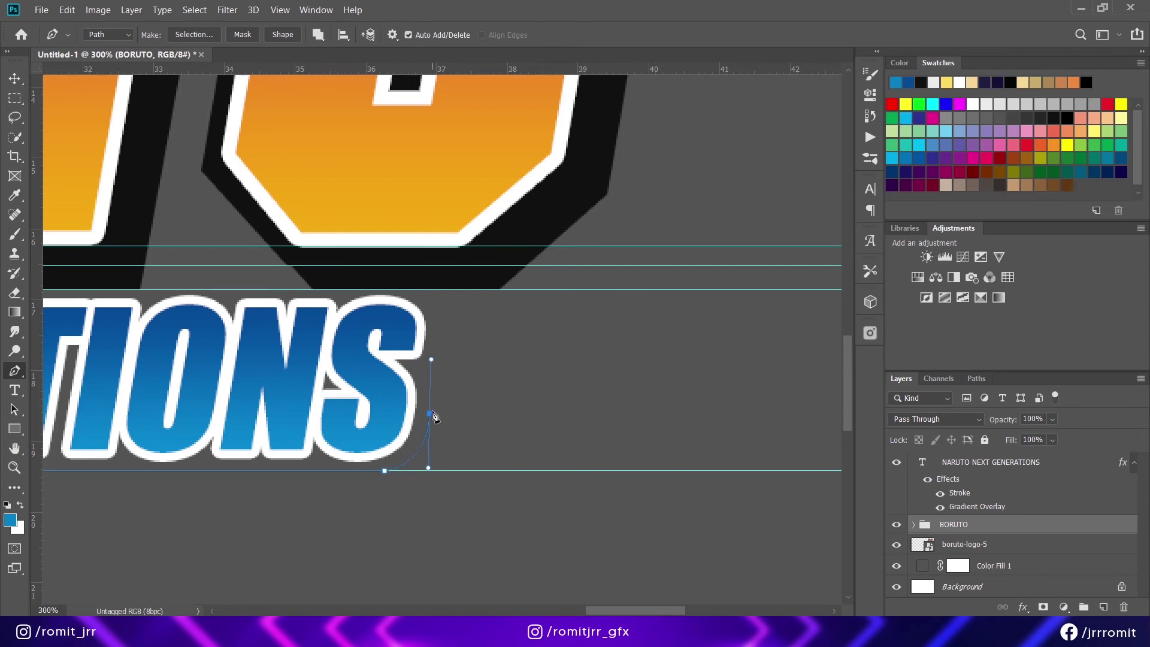
# - Curve the path around the final S and close it along the upper guide at the first N of NARUTO
pyautogui.moveTo(424, 374); pyautogui.dragTo(418, 364)
pyautogui.moveTo(424, 293); pyautogui.dragTo(396, 270)
pyautogui.hotkey('ctrl', 'z')
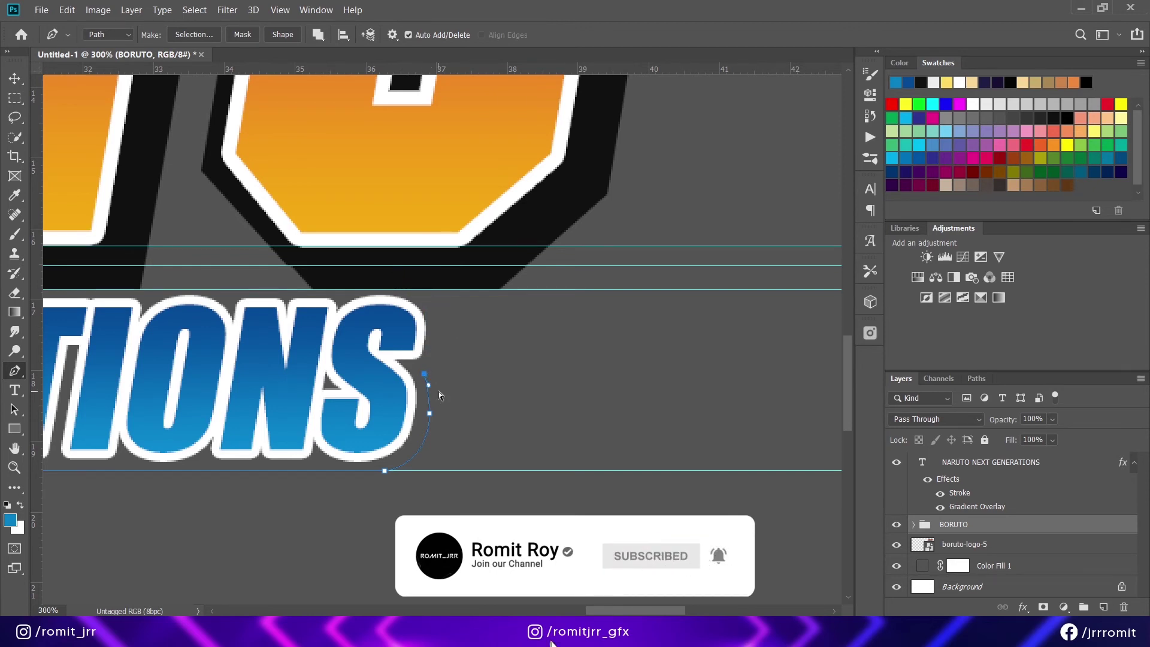
pyautogui.scroll(1, 431, 386)
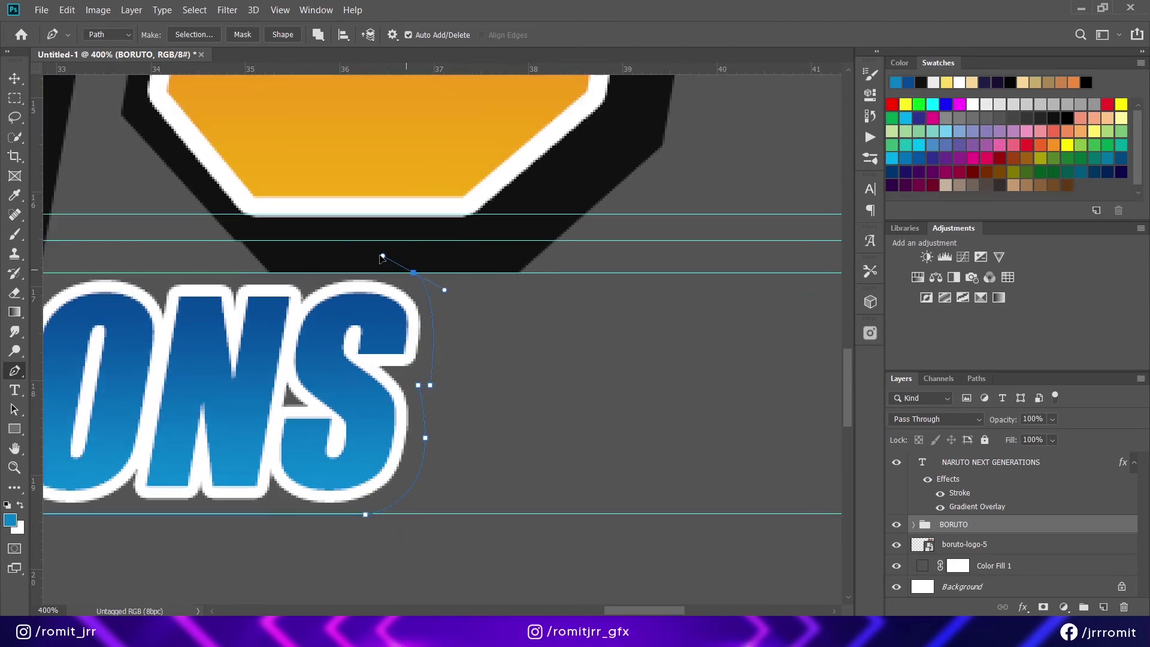
pyautogui.moveTo(376, 253); pyautogui.dragTo(747, 359)
pyautogui.moveTo(264, 354); pyautogui.dragTo(749, 374)
pyautogui.click(329, 356)
# - Fill the closed path with a black solid color layer behind the subtitle and select the text layer
pyautogui.click(1063, 607)
pyautogui.click(1045, 340)
pyautogui.click(1088, 251)
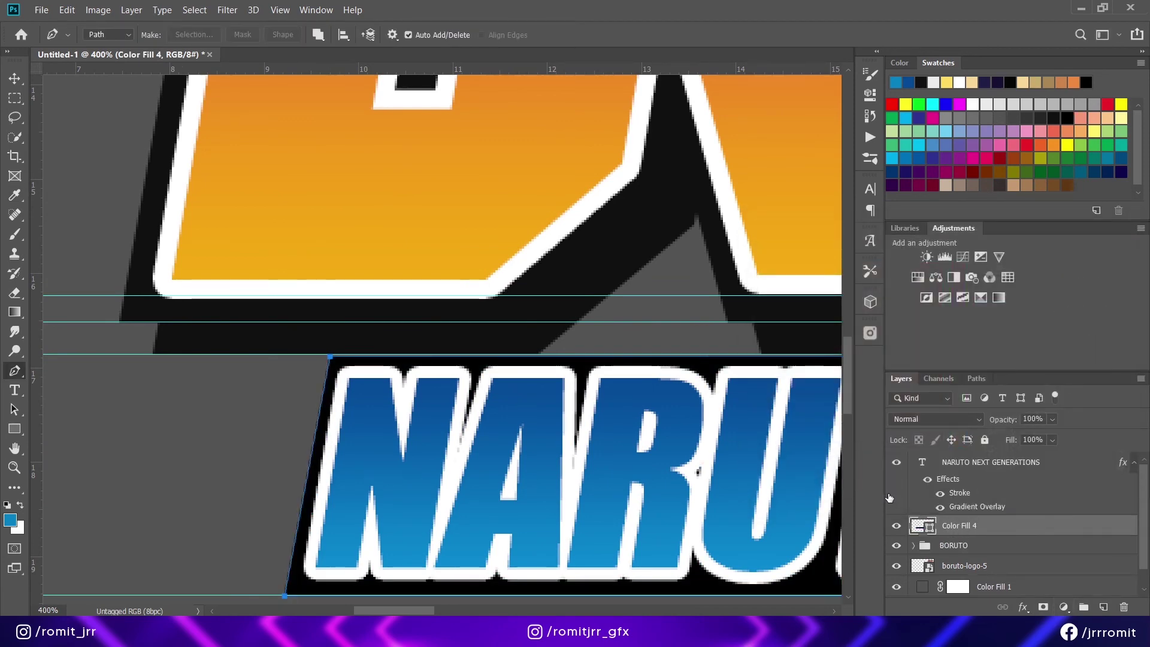
pyautogui.hotkey('ctrl', '1')
pyautogui.click(970, 468)
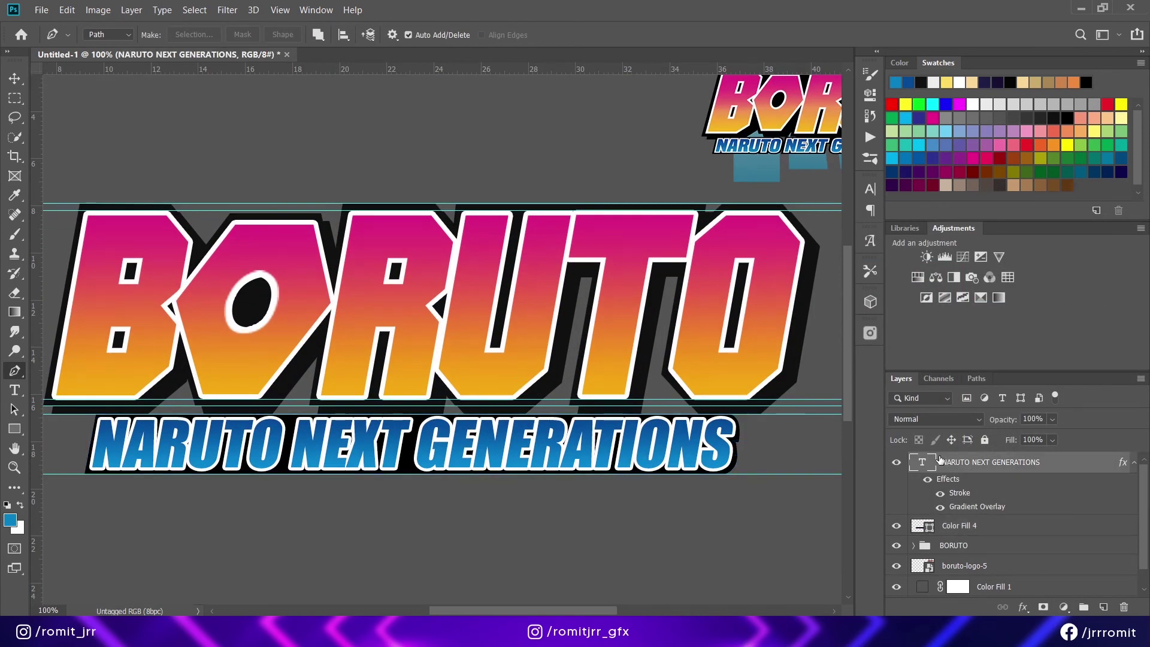
# - Add a layer mask to the black Color Fill 4 layer behind the subtitle
pyautogui.click(936, 526)
pyautogui.hotkey('ctrl', '+')
pyautogui.hotkey('ctrl', '+')
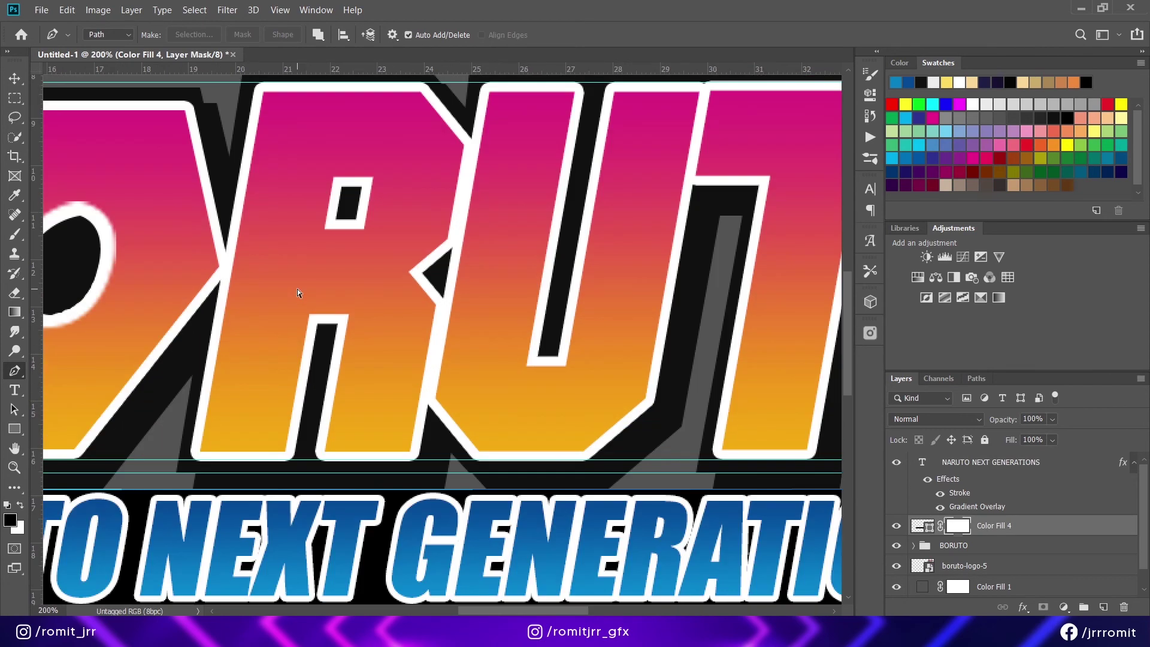
pyautogui.scroll(-5, 297, 288)
pyautogui.hscroll(-6, 505, 563)
pyautogui.scroll(1, 439, 479)
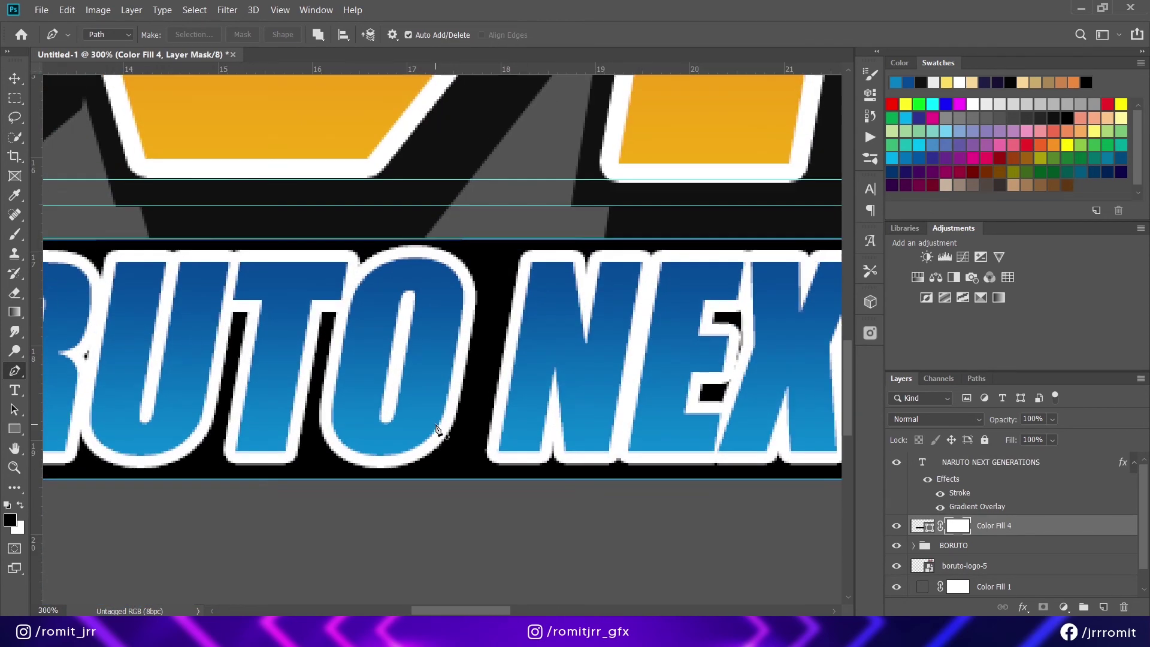
# - Draw a curved notch shape above the gap between NARUTO and NEXT and fill it with a red solid color layer
pyautogui.click(982, 545)
pyautogui.click(468, 233)
pyautogui.moveTo(494, 308); pyautogui.dragTo(487, 354)
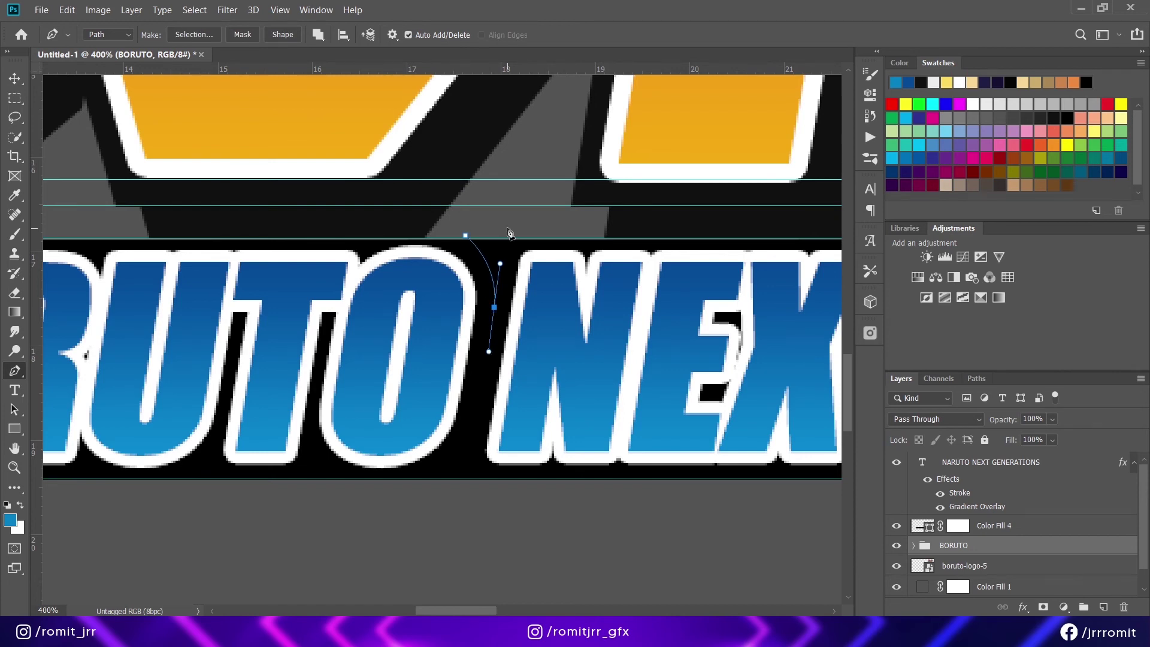
pyautogui.click(508, 226)
pyautogui.click(1064, 607)
pyautogui.click(1054, 345)
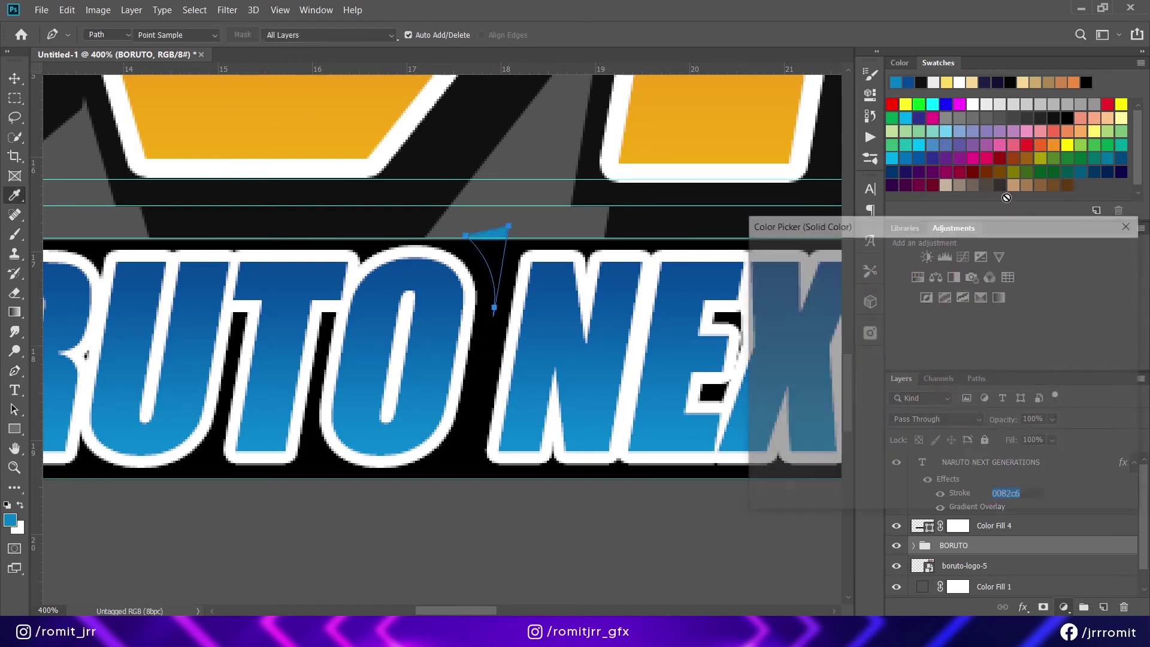
pyautogui.click(1093, 253)
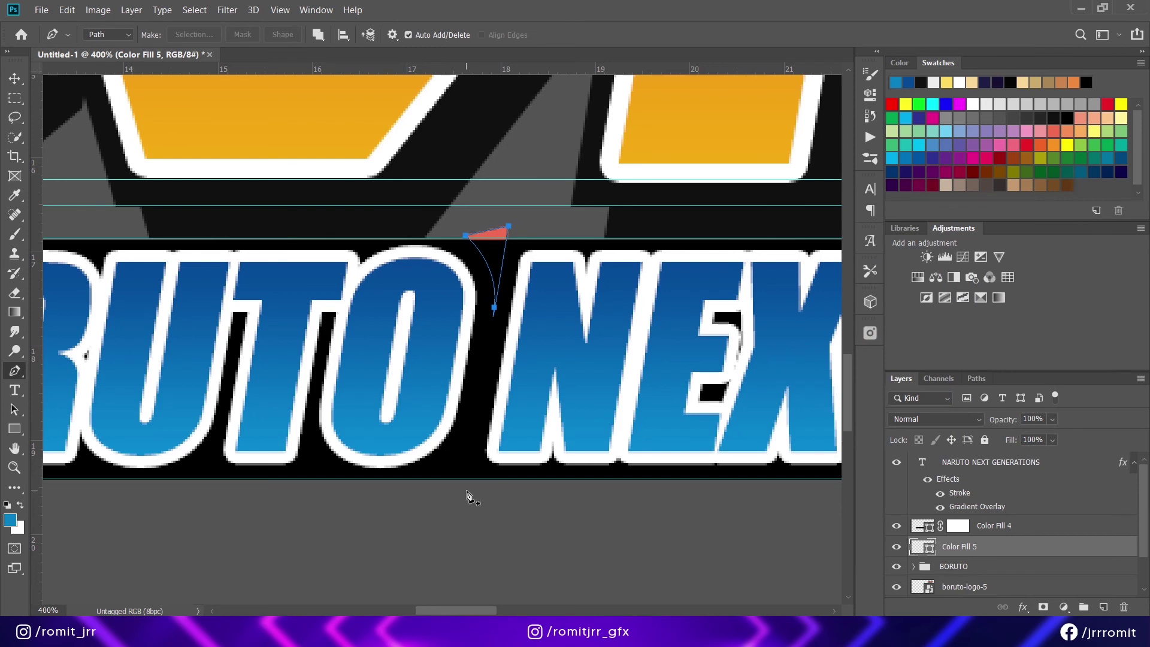
# - Draw a curved notch shape below the gap between NARUTO and NEXT on the red Color Fill 5 layer
pyautogui.hotkey('ctrl', 'z')
pyautogui.hotkey('ctrl', 'z')
pyautogui.click(473, 435)
pyautogui.hotkey('ctrl', 'z')
pyautogui.moveTo(400, 502); pyautogui.dragTo(464, 501)
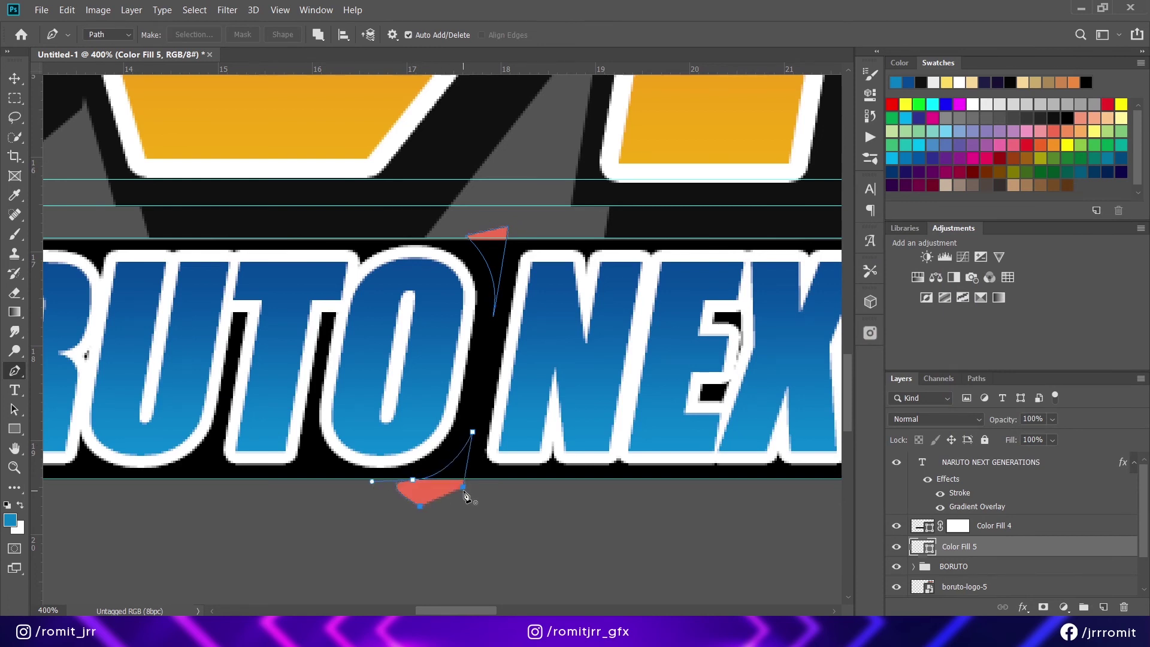
# - Draw a narrow curved notch shape from below into the gap between NEXT and GENERATIONS on the red fill layer
pyautogui.moveTo(712, 288); pyautogui.dragTo(118, 331)
pyautogui.click(345, 530)
pyautogui.click(366, 391)
pyautogui.click(369, 463)
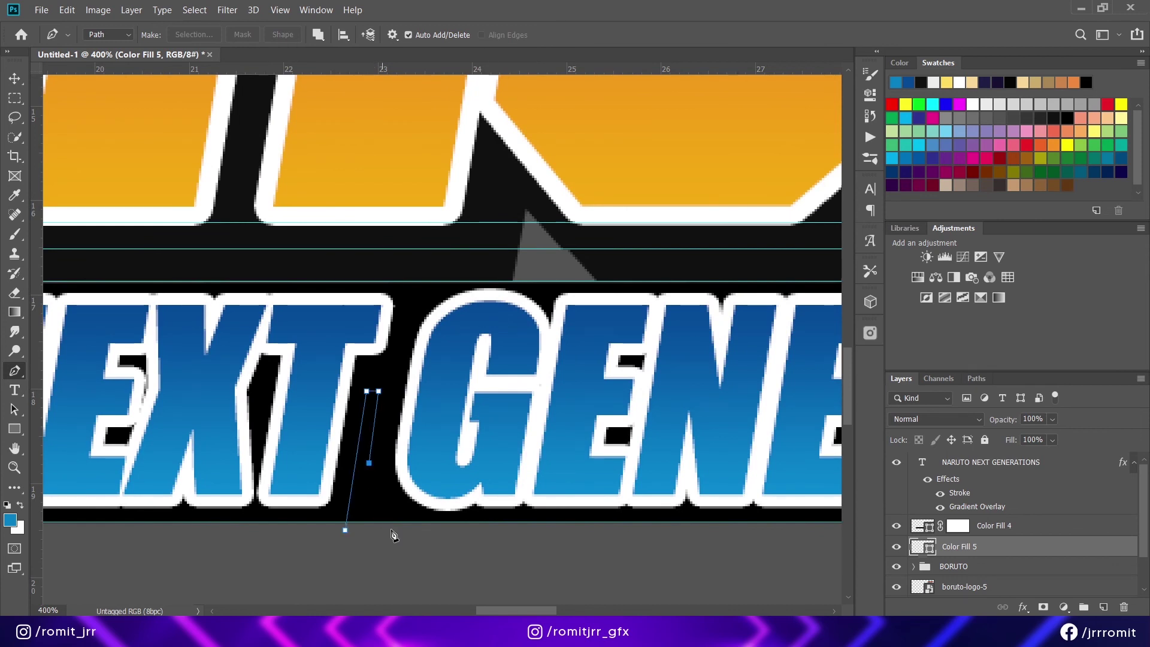
pyautogui.moveTo(405, 523); pyautogui.dragTo(440, 530)
pyautogui.moveTo(345, 530); pyautogui.dragTo(348, 499)
# - Add a small curved notch shape above the gap between NEXT and GENERATIONS
pyautogui.scroll(1, 383, 389)
pyautogui.click(407, 338)
pyautogui.click(407, 374)
pyautogui.moveTo(465, 336); pyautogui.dragTo(493, 336)
pyautogui.click(431, 316)
# - Convert the red Color Fill 5 layer to a smart object and load its notch shapes as a selection
pyautogui.keyDown('ctrl'); pyautogui.click(920, 549); pyautogui.keyUp('ctrl')
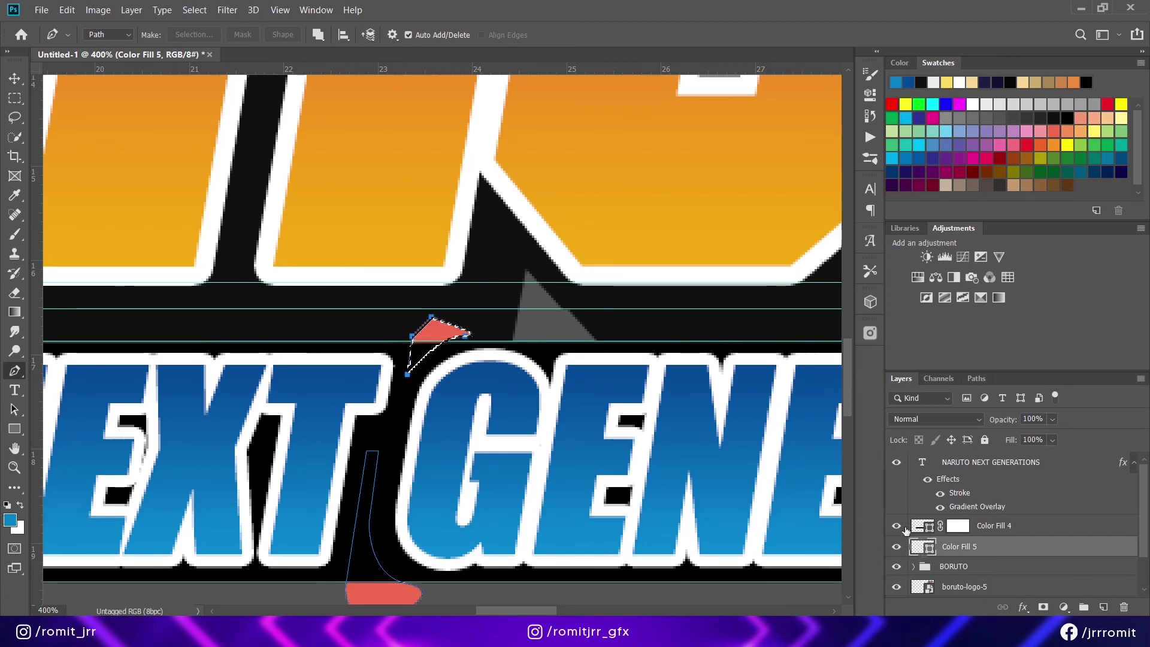
pyautogui.rightClick(985, 547)
pyautogui.click(837, 194)
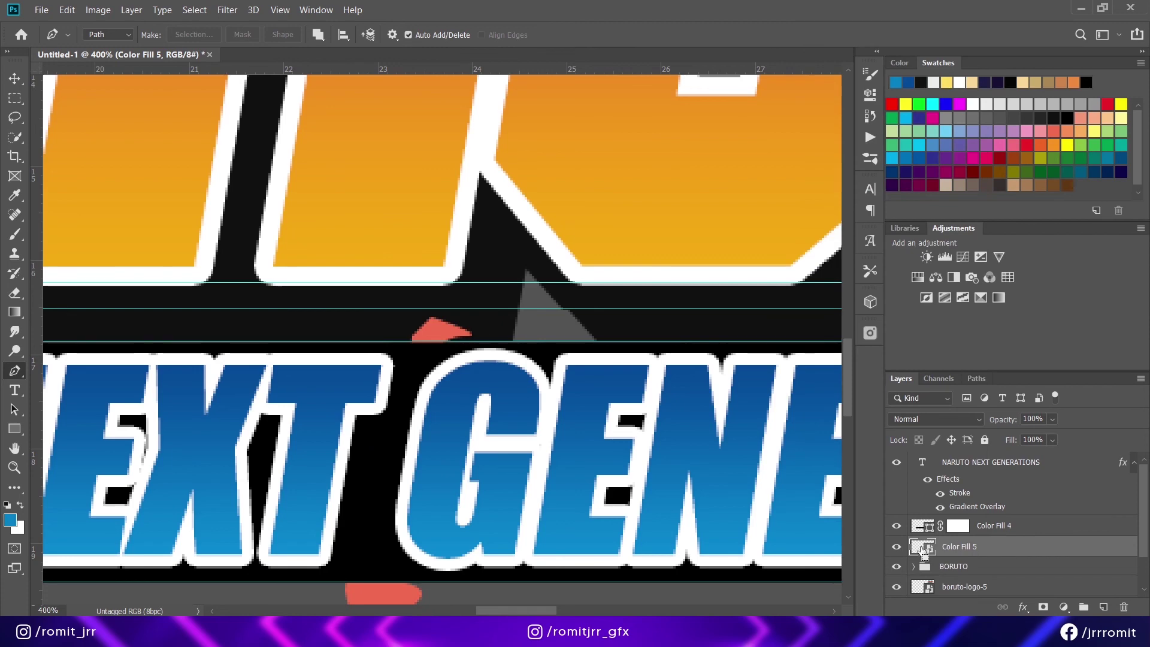
pyautogui.keyDown('ctrl'); pyautogui.click(924, 548); pyautogui.keyUp('ctrl')
# - Fill the notch selection with black on the Color Fill 4 layer mask, and delete the red Color Fill 5 layer
pyautogui.click(960, 526)
pyautogui.click(14, 98)
pyautogui.rightClick(336, 453)
pyautogui.click(358, 366)
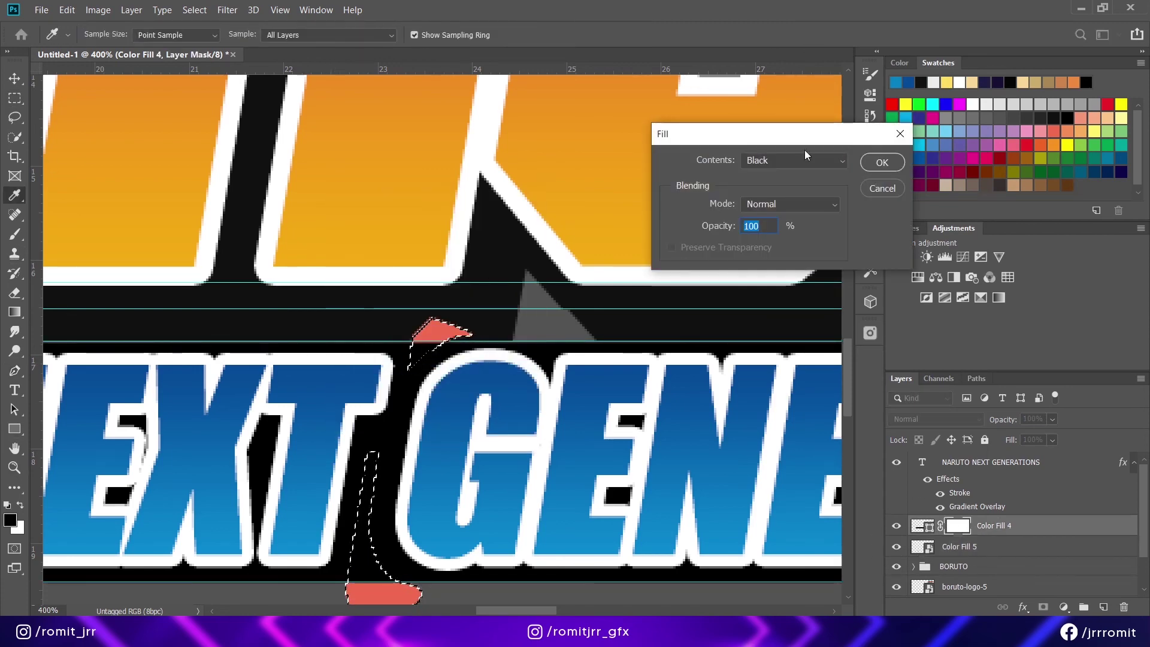
pyautogui.click(882, 162)
pyautogui.click(367, 277)
pyautogui.click(959, 547)
pyautogui.press('Delete')
# - Hide the guides and the Color Fill 1 layer so the logo sits on the white background
pyautogui.hotkey('ctrl', '-')
pyautogui.hotkey('ctrl', '-')
pyautogui.hotkey('ctrl', '-')
pyautogui.hotkey('ctrl', '-')
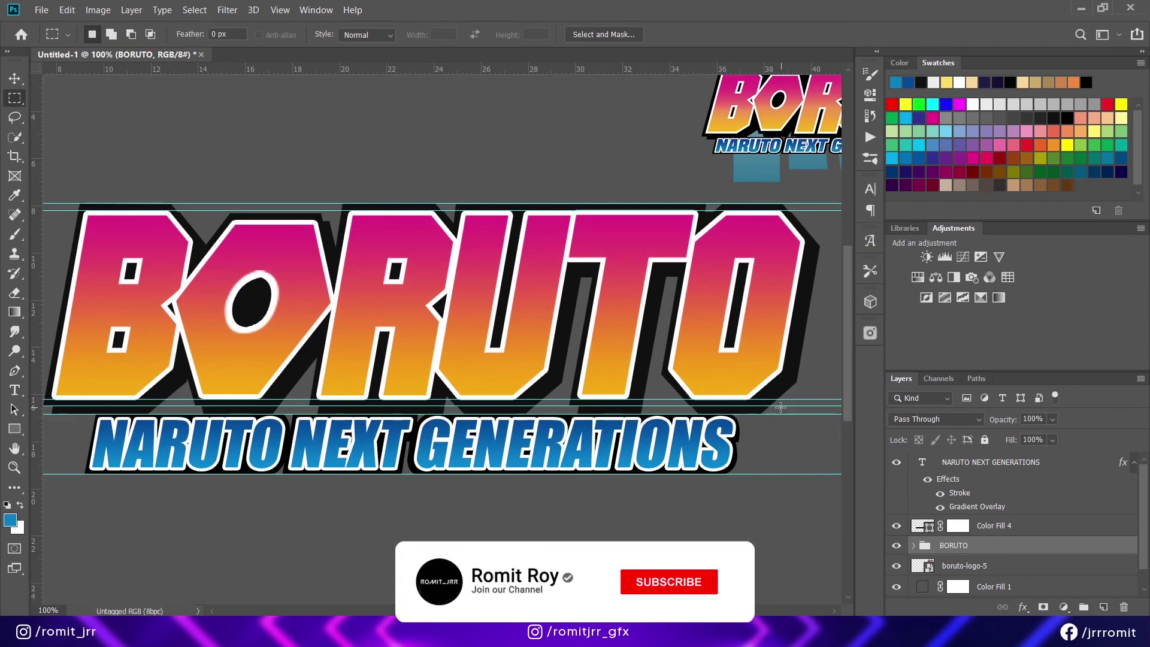
pyautogui.hotkey('ctrl', ';')
pyautogui.scroll(-1, 899, 565)
pyautogui.click(898, 564)
pyautogui.scroll(1, 945, 528)
# - Group the Color Fill 4 layer with the NARUTO NEXT GENERATIONS text and its effects, and name the group Narutp
pyautogui.click(1006, 521)
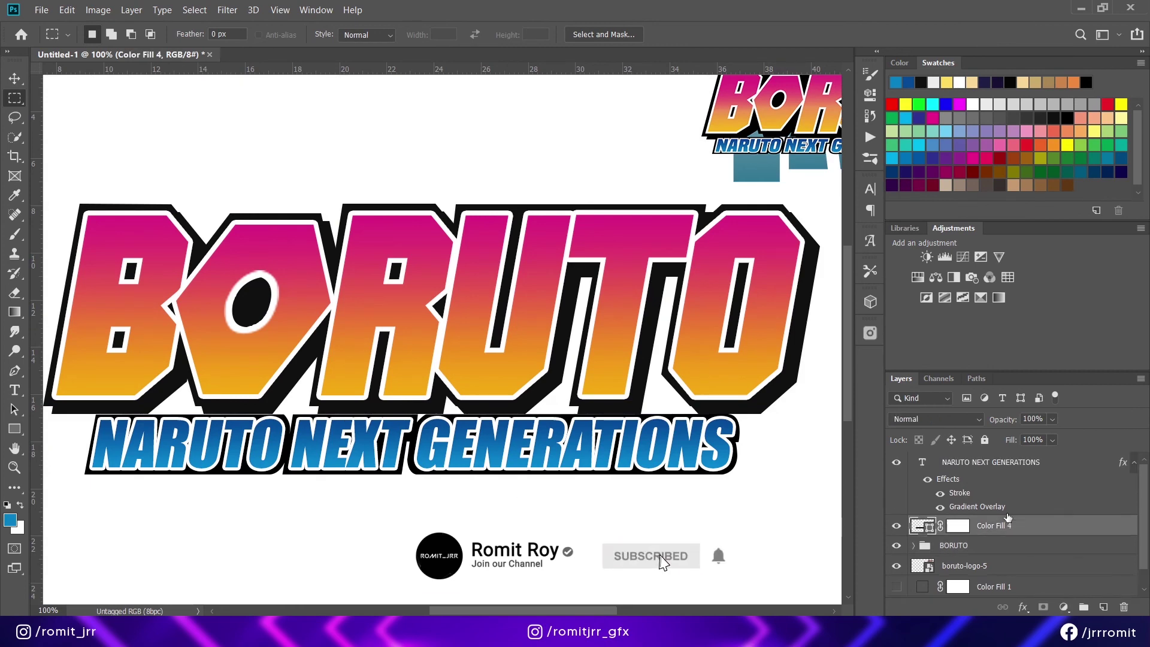
pyautogui.keyDown('shift'); pyautogui.click(983, 463); pyautogui.keyUp('shift')
pyautogui.hotkey('ctrl', 'g')
pyautogui.doubleClick(953, 463)
pyautogui.write('Narutp')
pyautogui.press('Return')
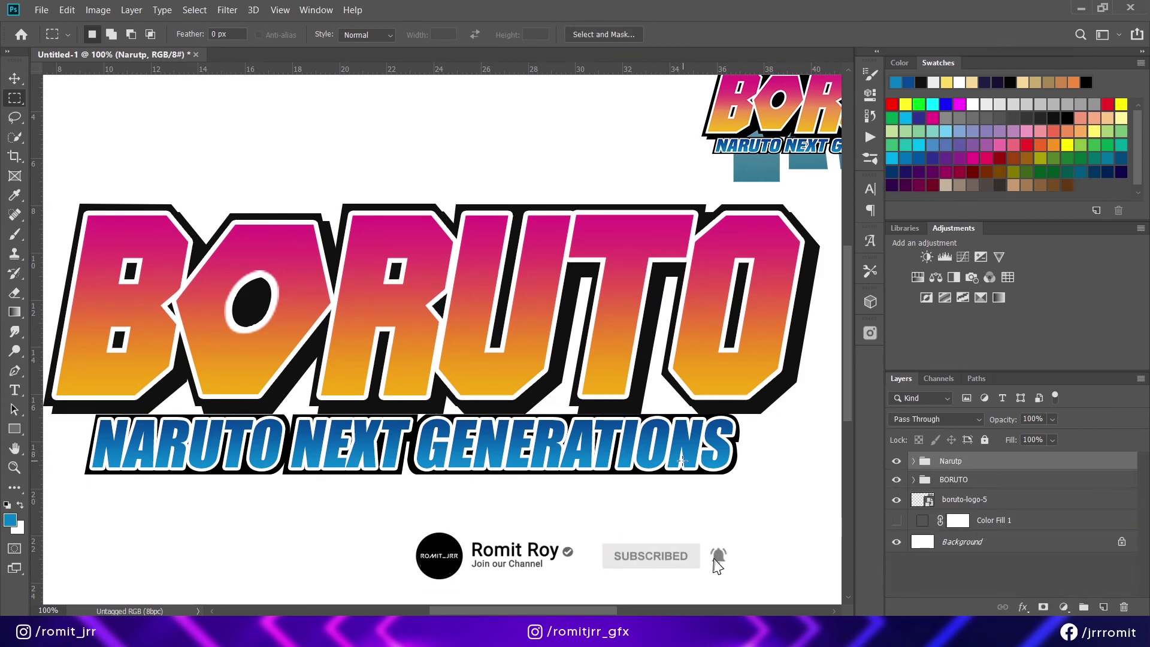
pyautogui.click(14, 78)
pyautogui.hotkey('ctrl', '-')
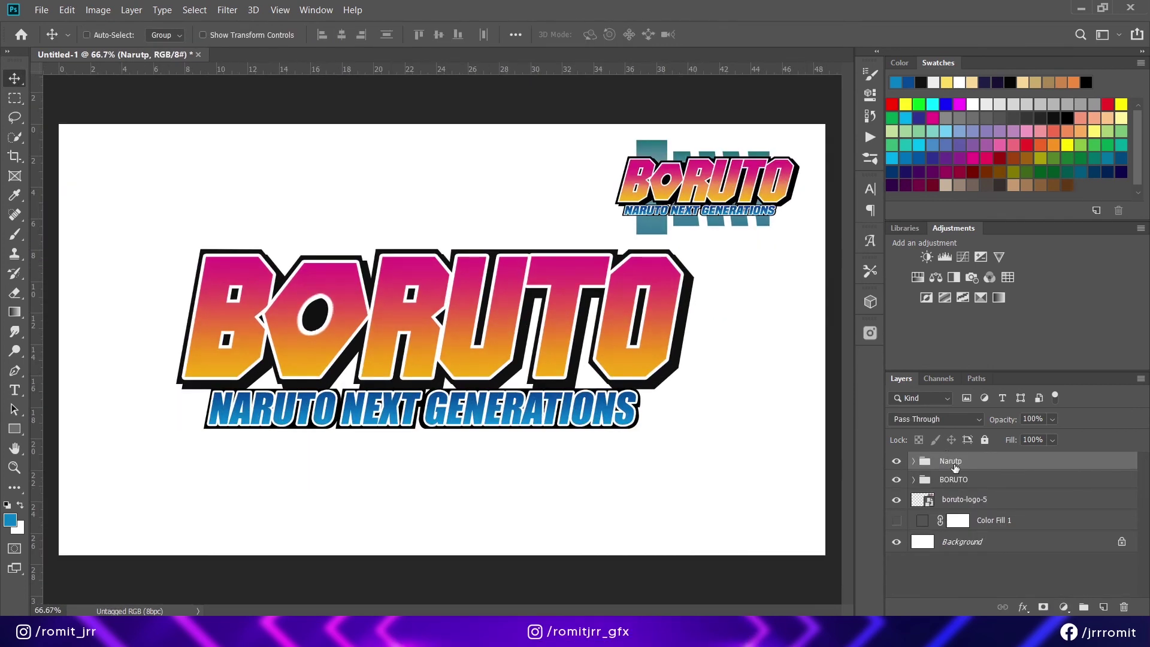